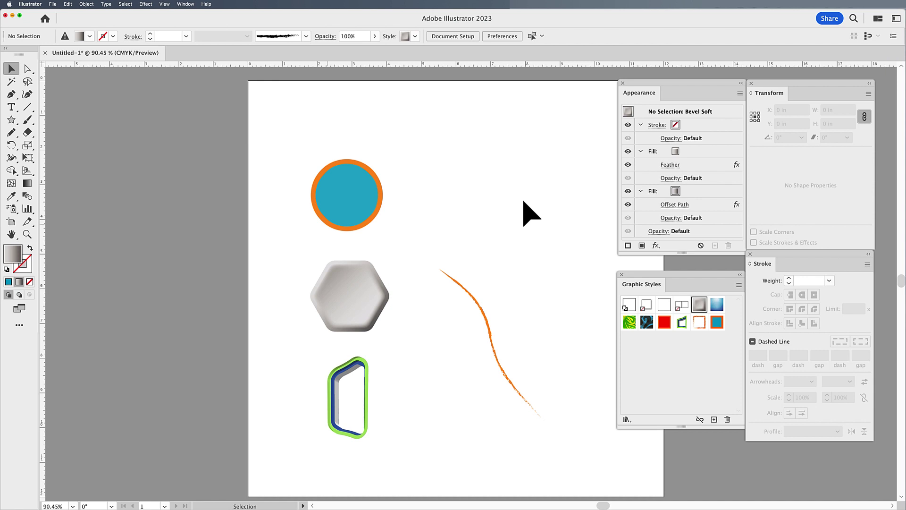
# Inspect the blue circle's appearance attributes and the list of panels that can be shown
pyautogui.click(354, 208)
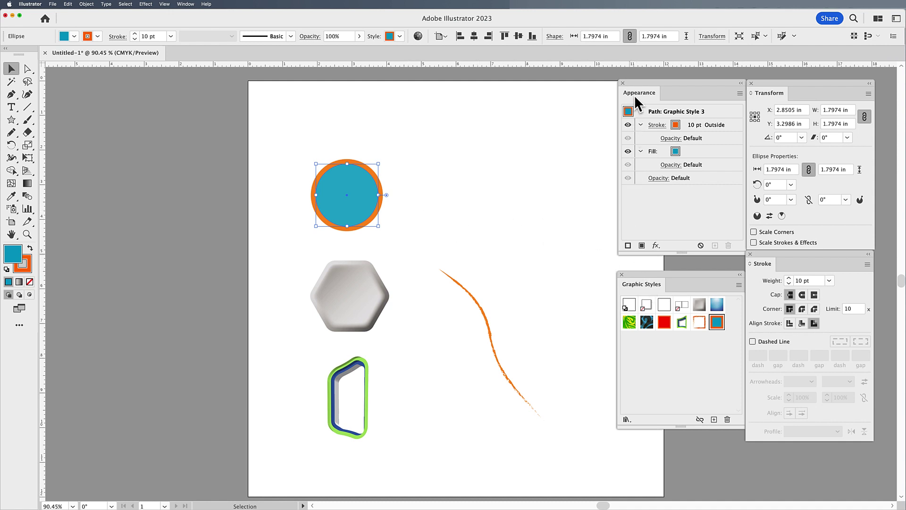
pyautogui.click(190, 4)
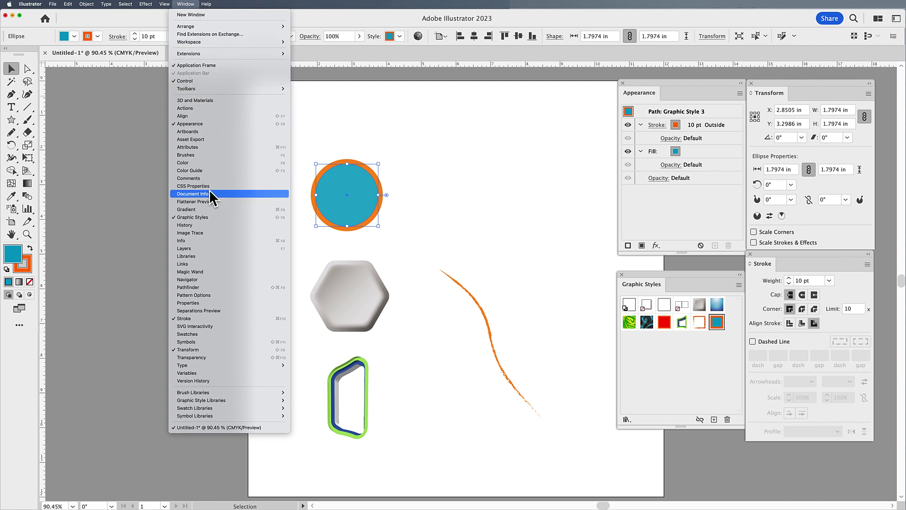
pyautogui.click(421, 146)
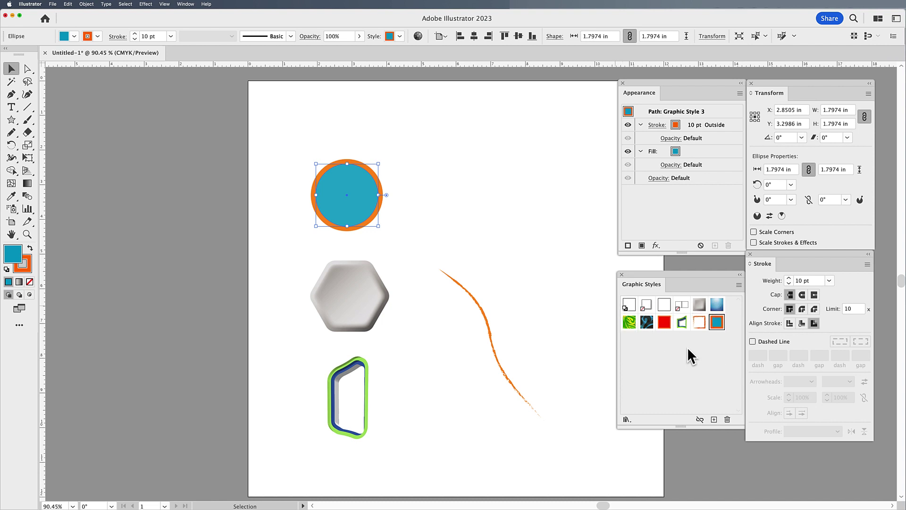
pyautogui.click(537, 292)
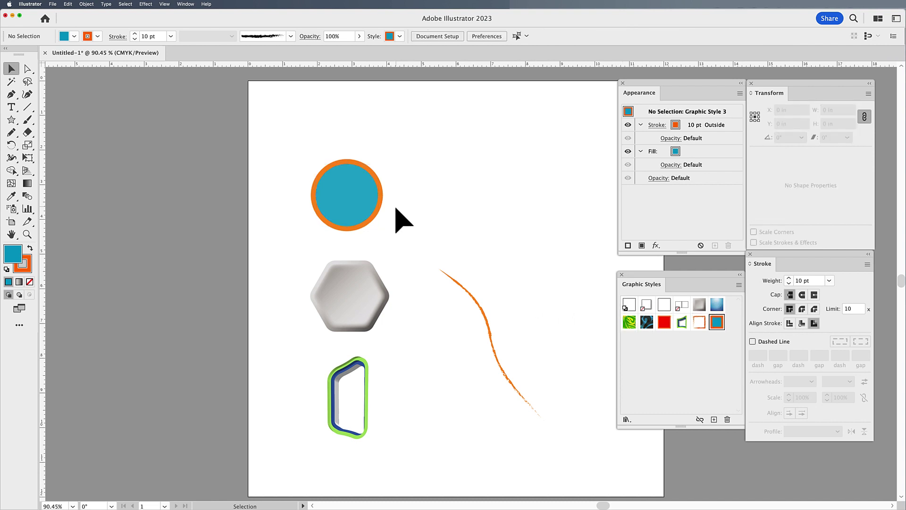
# Review the fill and stroke color options for the blue circle
pyautogui.click(350, 221)
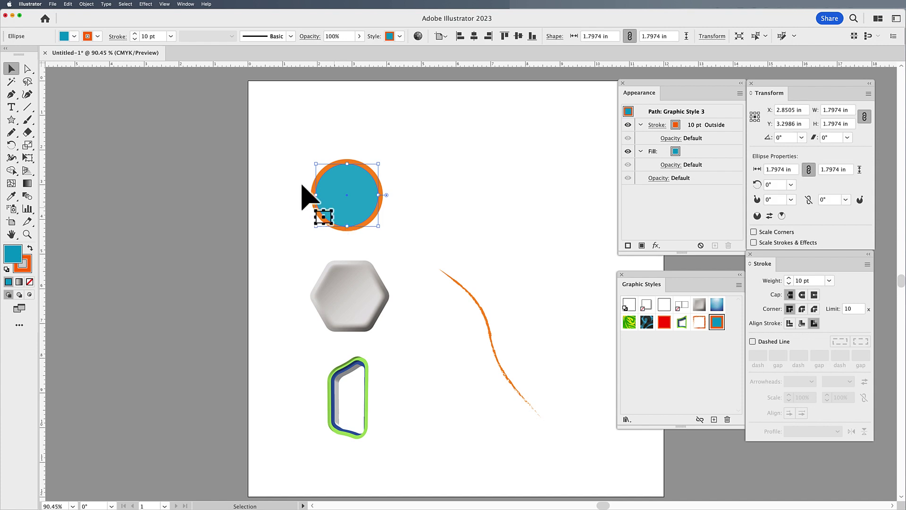
pyautogui.click(73, 36)
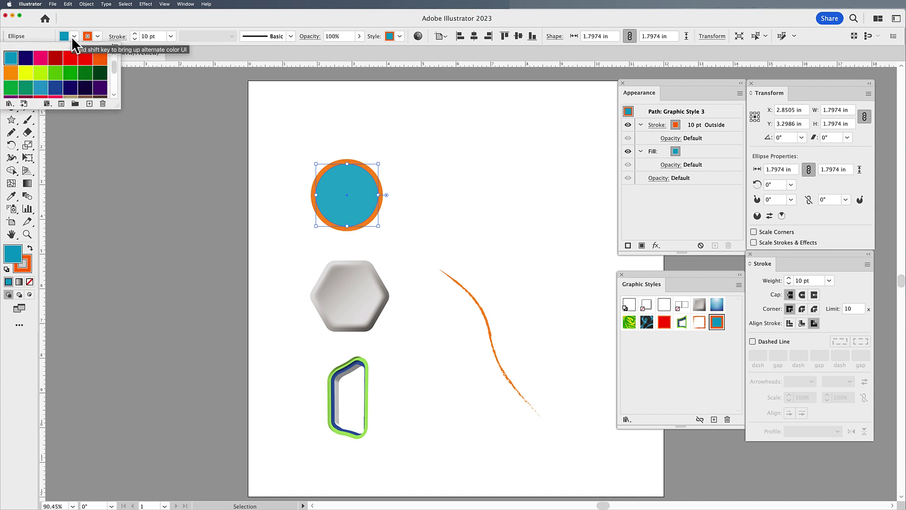
pyautogui.click(97, 36)
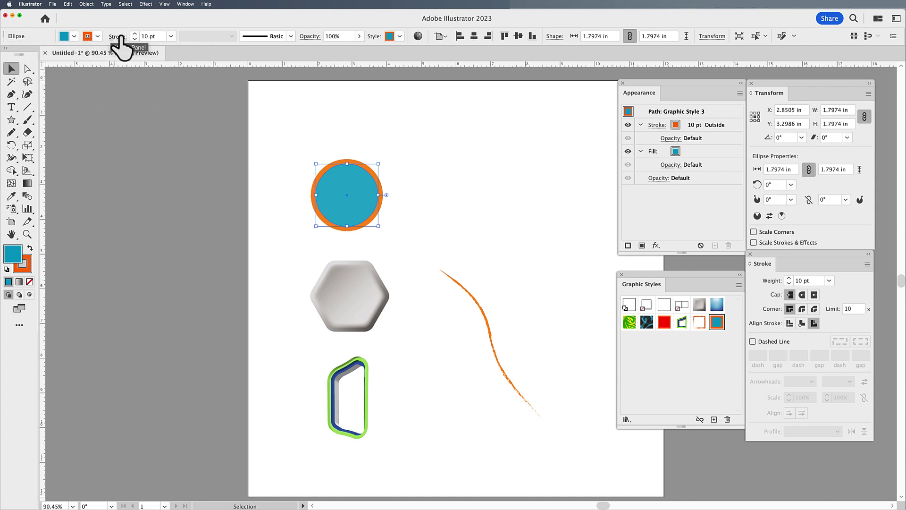
pyautogui.click(544, 175)
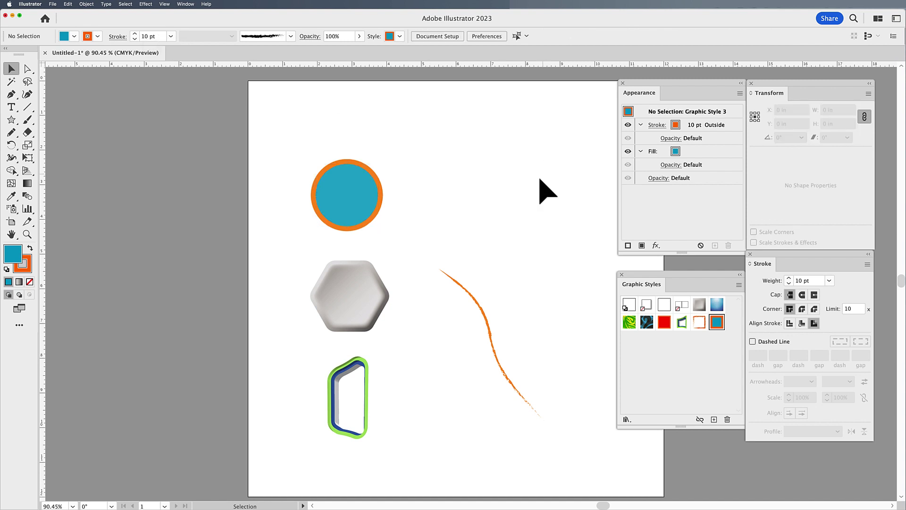
# Save the blue circle's fill and orange outline as a new graphic style
pyautogui.click(341, 202)
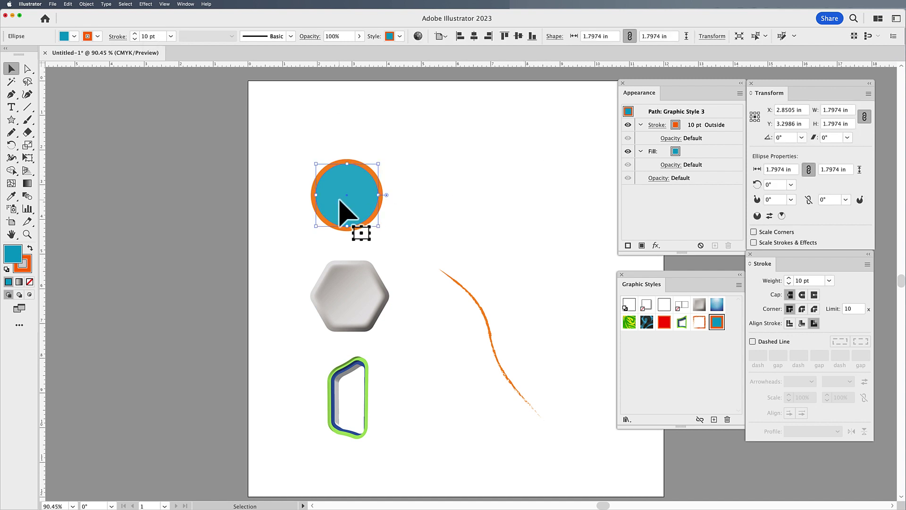
pyautogui.moveTo(348, 209); pyautogui.dragTo(731, 324)
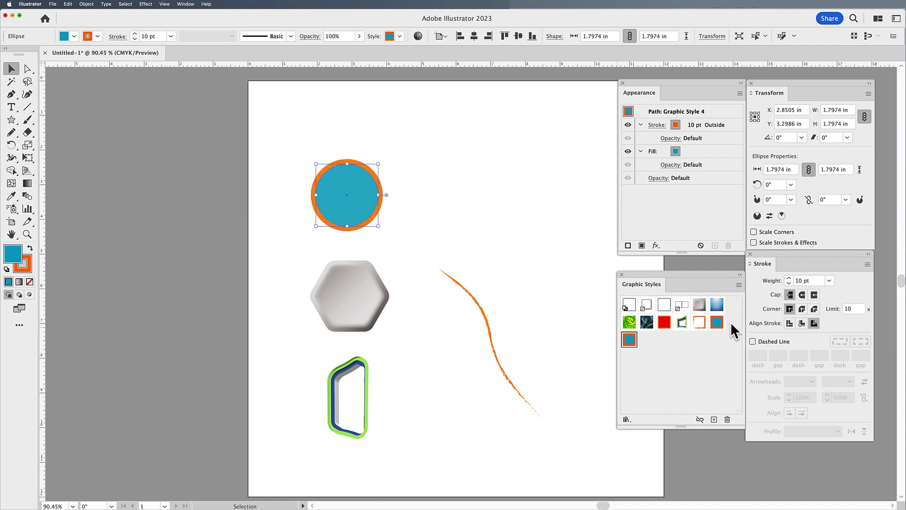
pyautogui.click(472, 188)
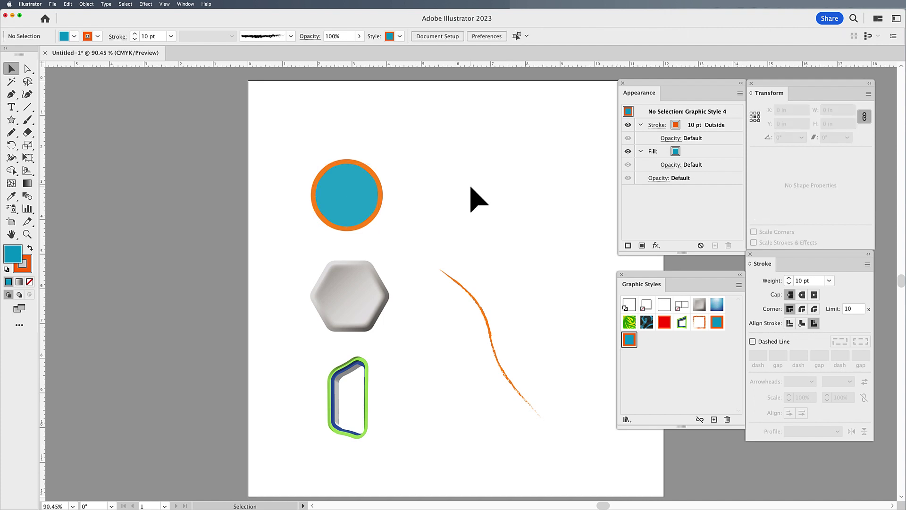
# Draw a five-pointed star about 2.35 in wide beside the blue circle, trying Bevel Soft and settling on the red graphic style
pyautogui.click(11, 119)
pyautogui.moveTo(458, 167)
pyautogui.mouseDown()
pyautogui.moveTo(491, 204)
pyautogui.moveTo(482, 205)
pyautogui.mouseUp()
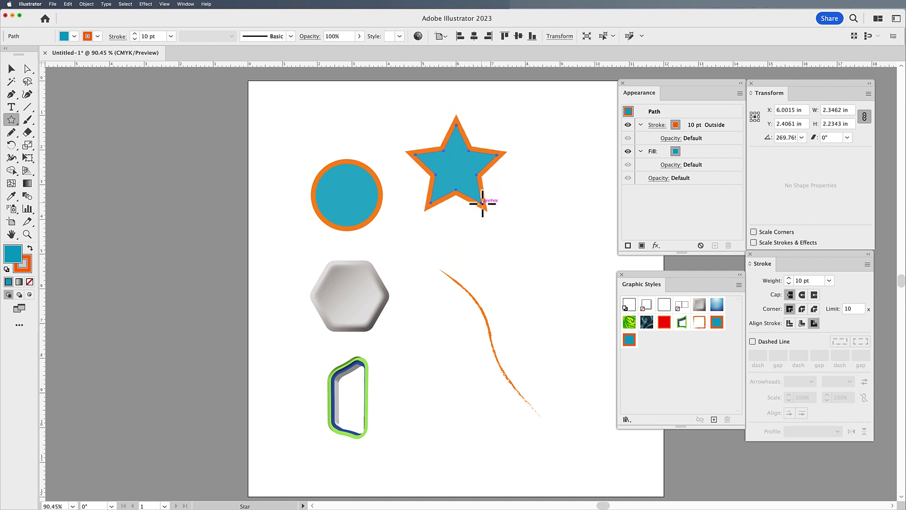
pyautogui.click(663, 322)
pyautogui.click(699, 305)
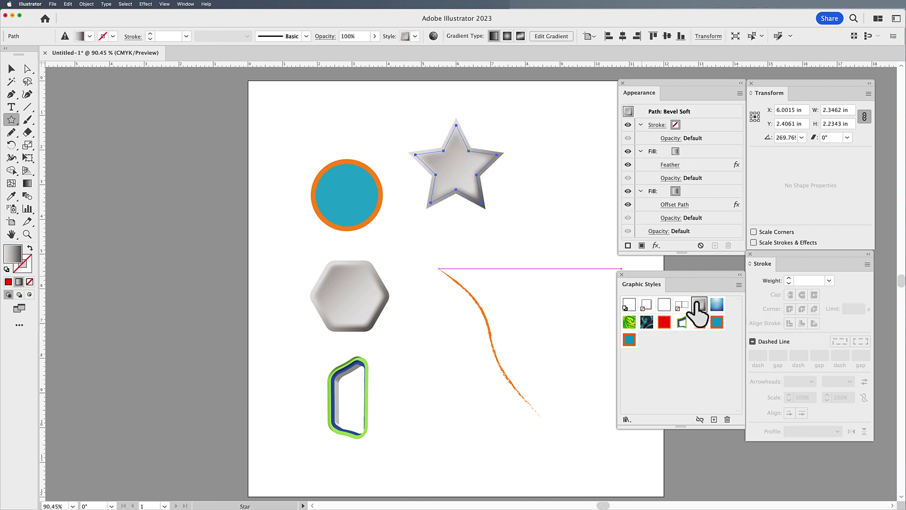
pyautogui.click(664, 321)
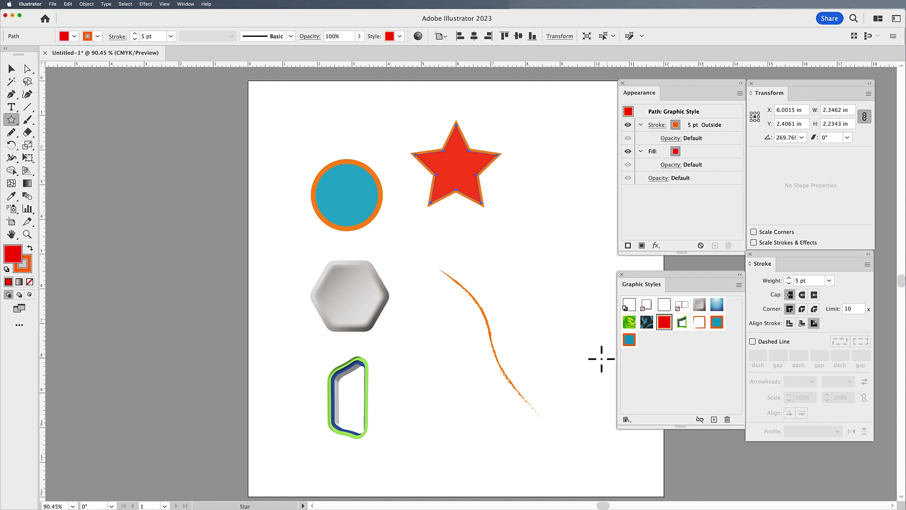
# Move the red star slightly down so it sits level with the blue circle
pyautogui.click(11, 69)
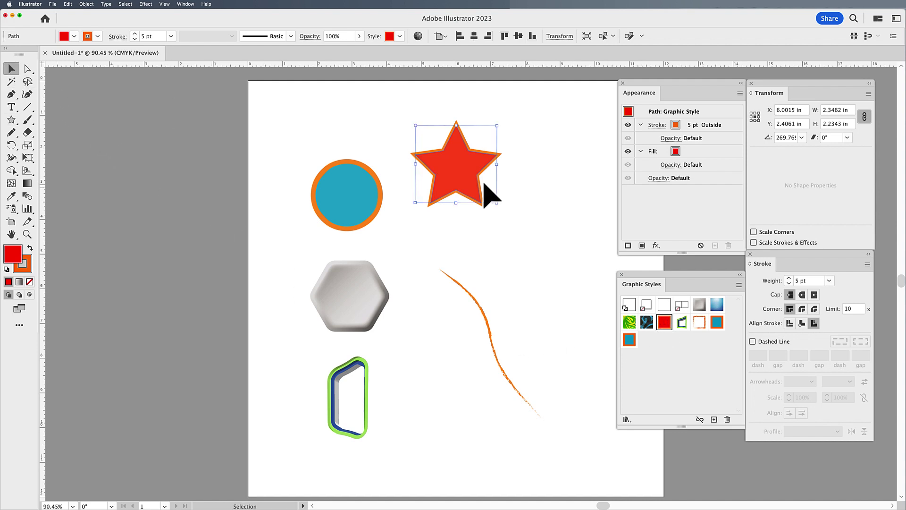
pyautogui.moveTo(448, 168); pyautogui.dragTo(446, 188)
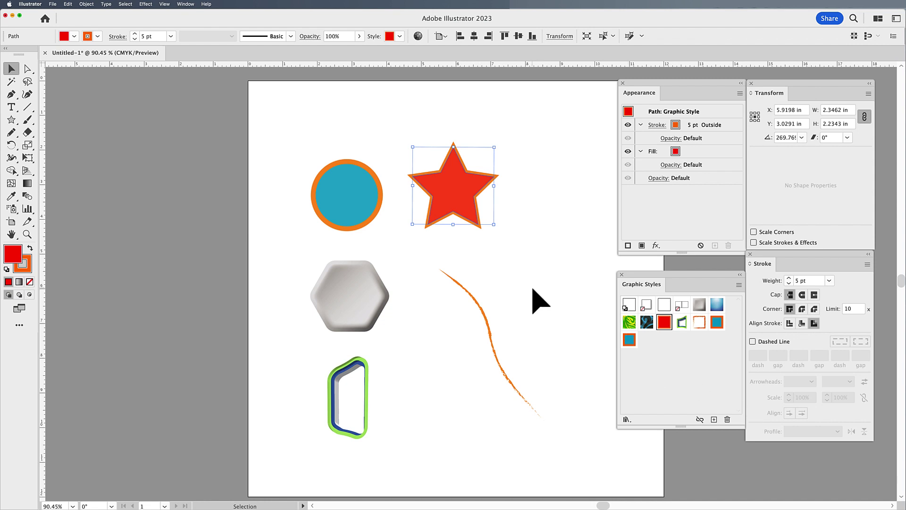
pyautogui.moveTo(533, 290); pyautogui.dragTo(482, 204)
# Draw a vertical line about 2.64 in long beside the star and apply the Bevel Soft graphic style to it
pyautogui.press('\\')
pyautogui.moveTo(534, 146); pyautogui.dragTo(533, 238)
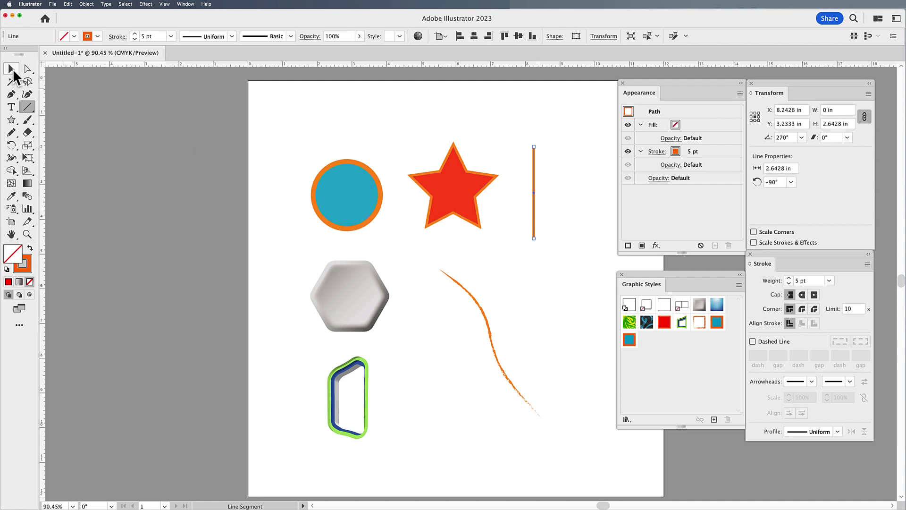
pyautogui.click(11, 68)
pyautogui.click(700, 305)
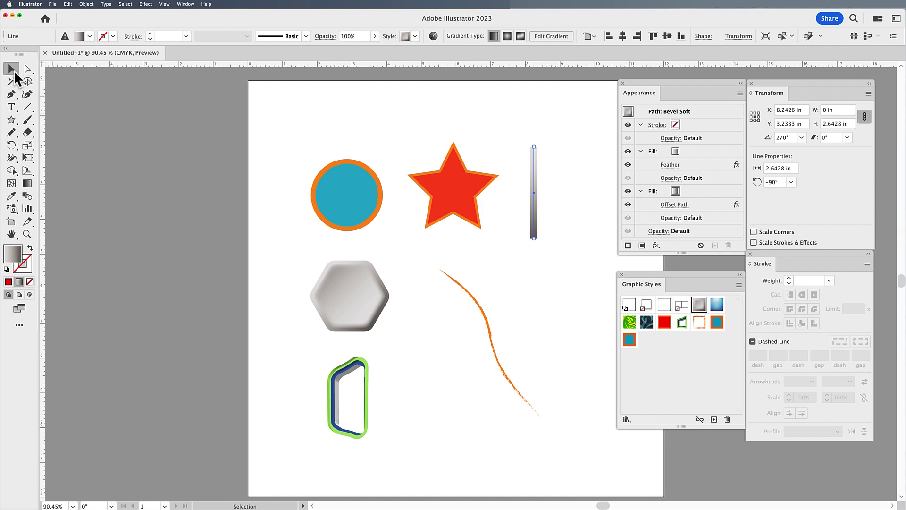
pyautogui.click(319, 140)
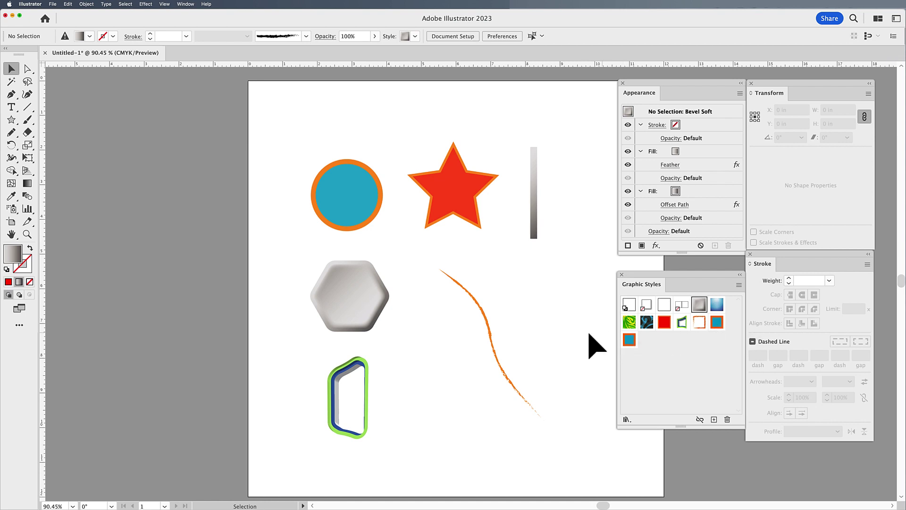
# Review the blue circle's appearance and toggle the gray hexagon's Feather effect, upper gradient fill and Offset Path effect off and back on
pyautogui.click(341, 180)
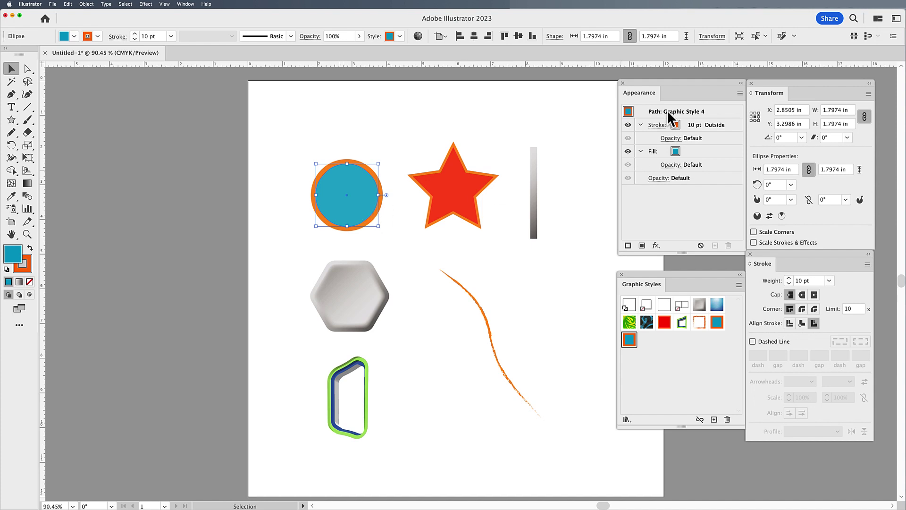
pyautogui.click(570, 304)
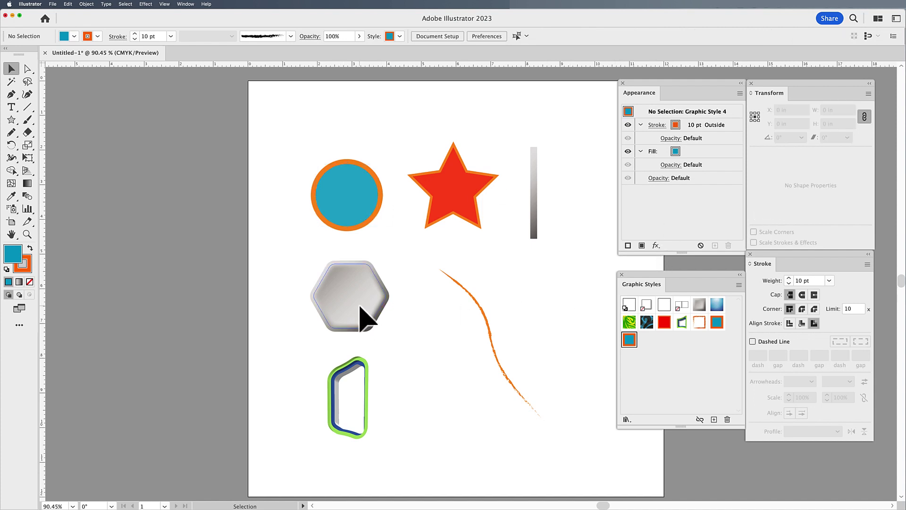
pyautogui.click(362, 307)
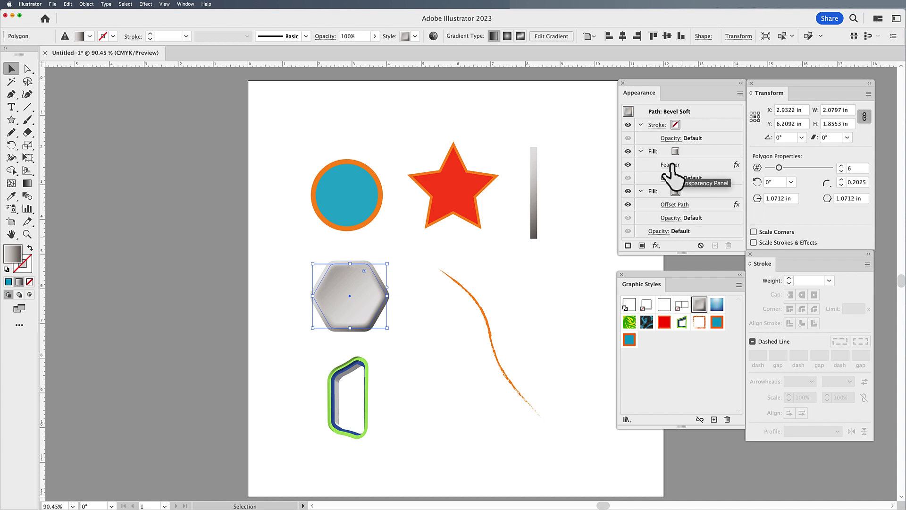
pyautogui.click(627, 164)
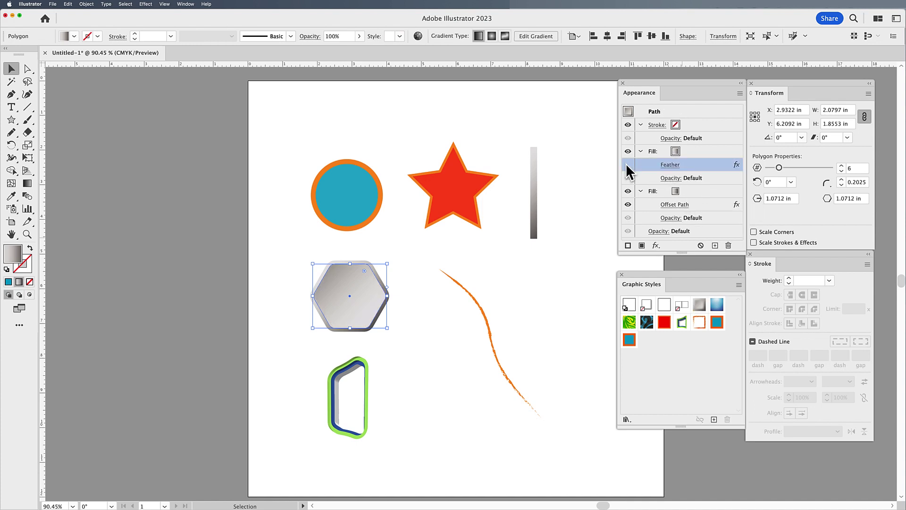
pyautogui.click(627, 151)
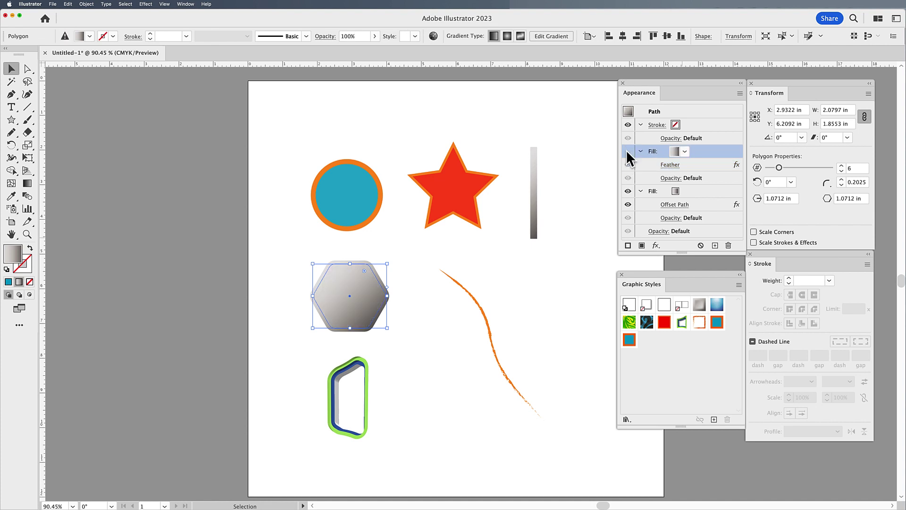
pyautogui.click(628, 151)
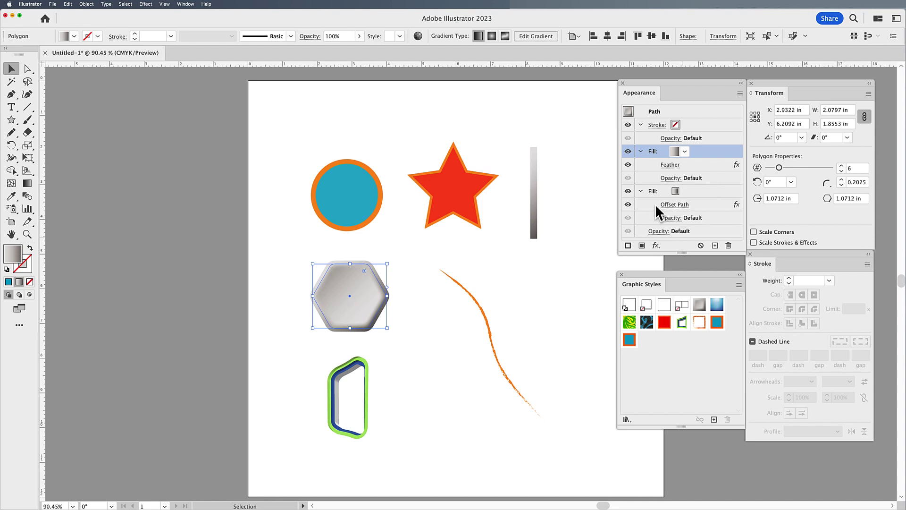
pyautogui.click(628, 204)
pyautogui.click(628, 204)
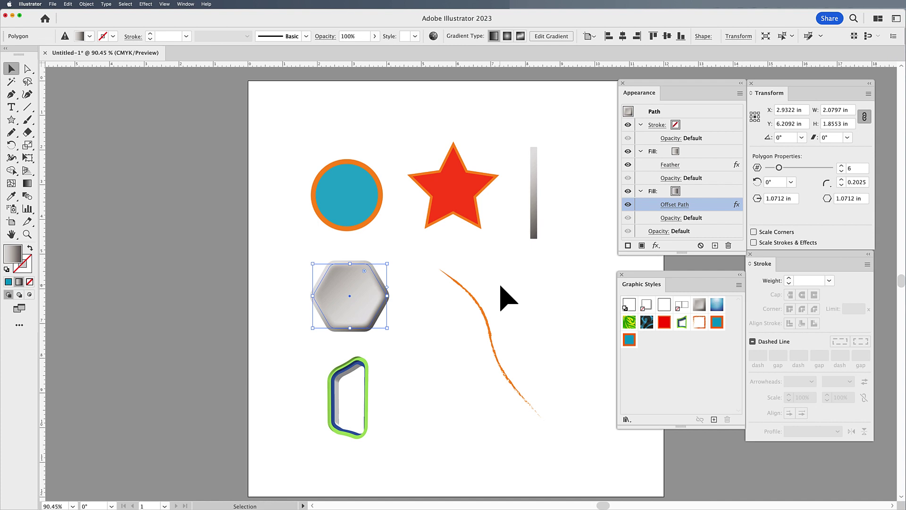
# Examine the 3D Extrude & Bevel settings on the green-outlined shape's blue stroke and the appearance of the orange brush line
pyautogui.moveTo(410, 386); pyautogui.dragTo(291, 401)
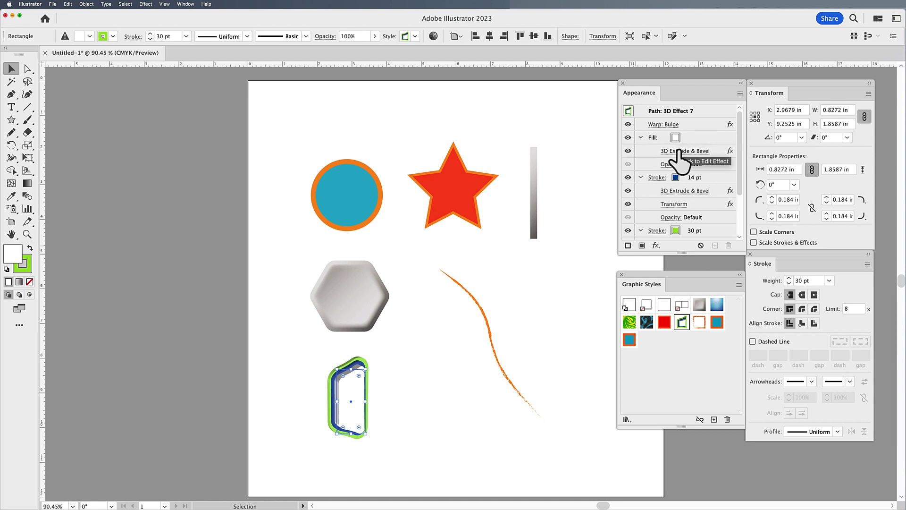
pyautogui.click(680, 190)
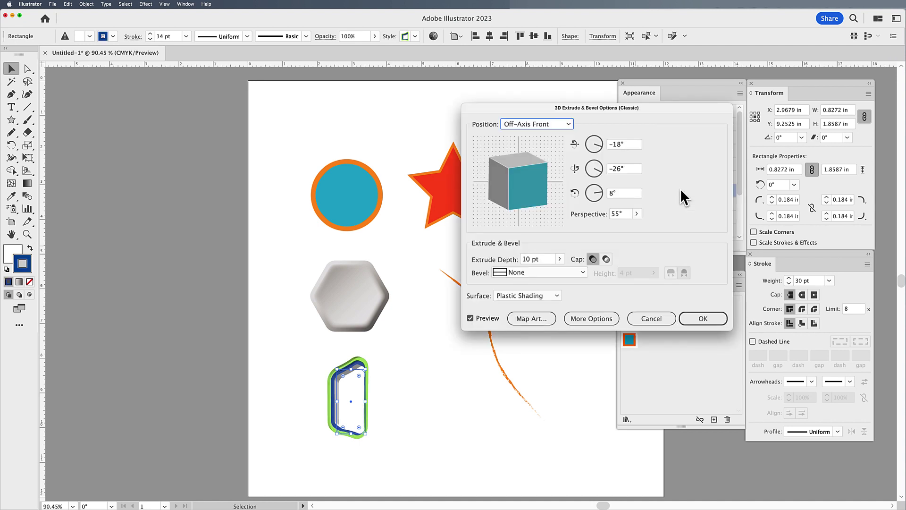
pyautogui.click(666, 318)
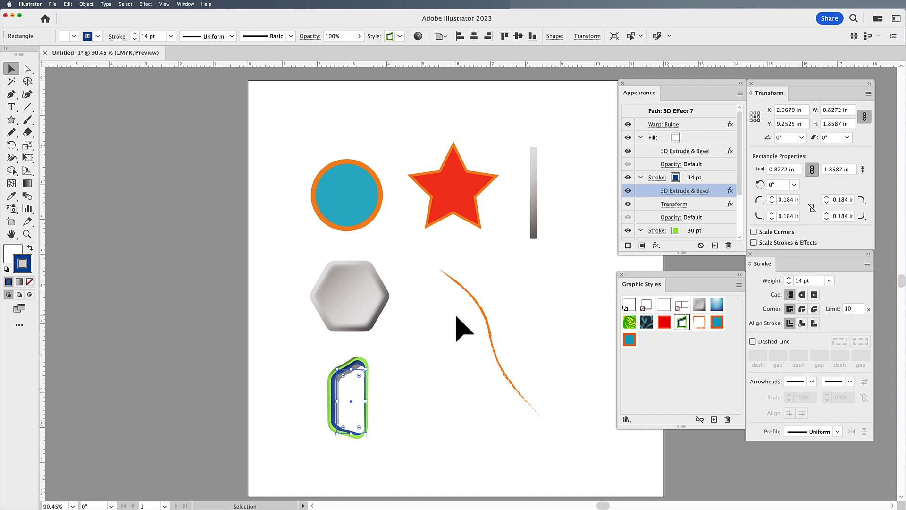
pyautogui.click(505, 325)
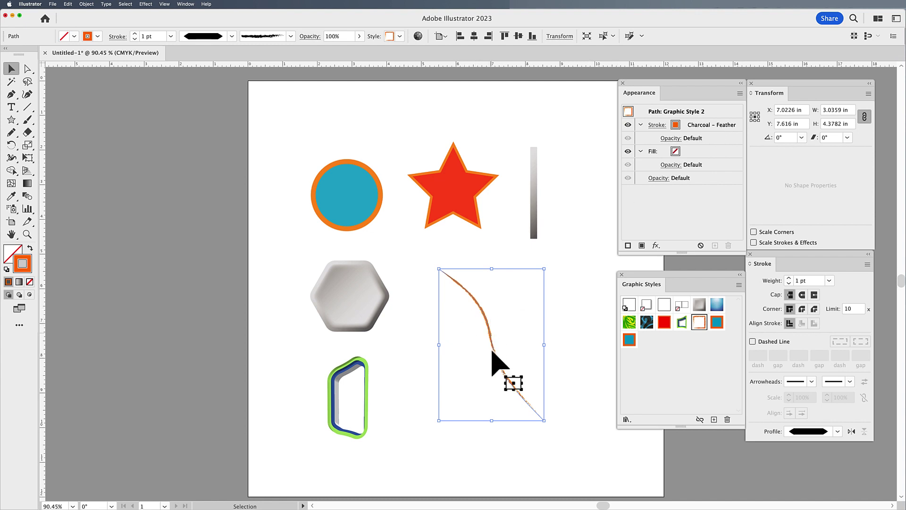
pyautogui.click(572, 340)
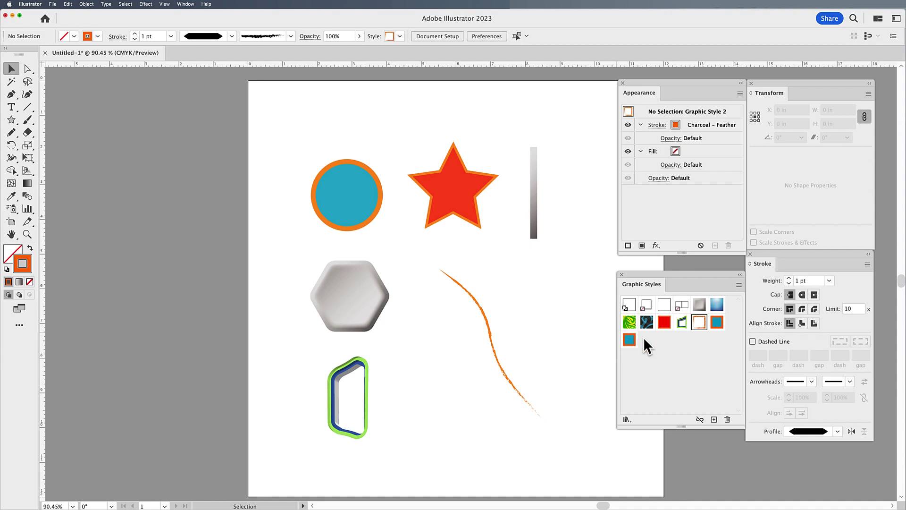
# Draw a rectangle about 2.07 by 1.85 in beside the brush line and apply the newly saved blue and orange graphic style
pyautogui.hscroll(3, 569, 347)
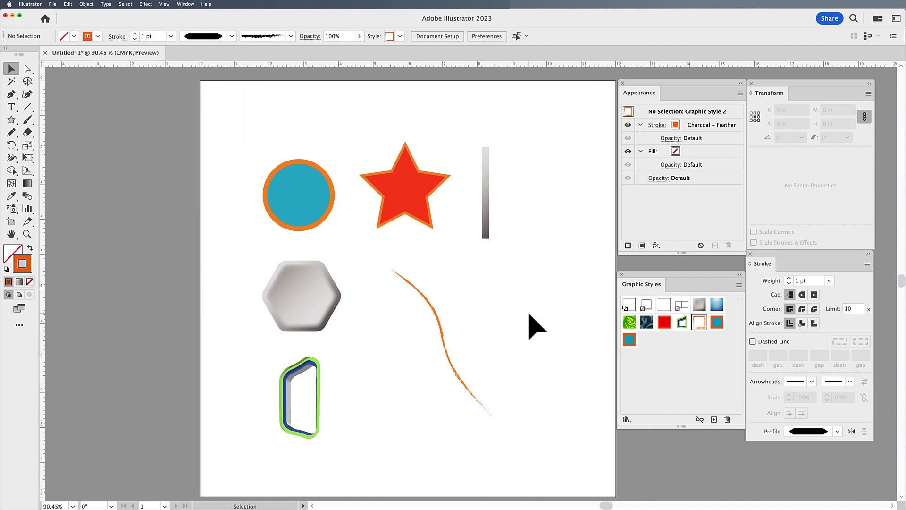
pyautogui.press('m')
pyautogui.moveTo(500, 288); pyautogui.dragTo(573, 353)
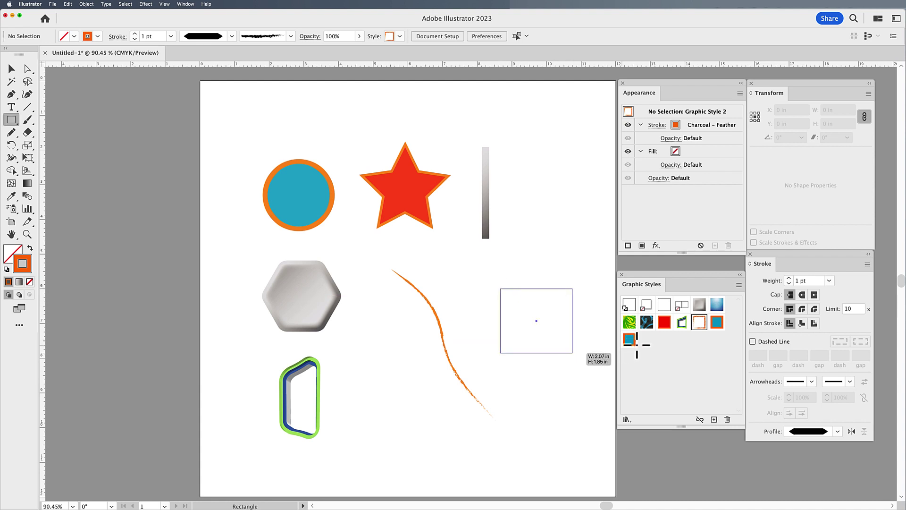
pyautogui.click(628, 339)
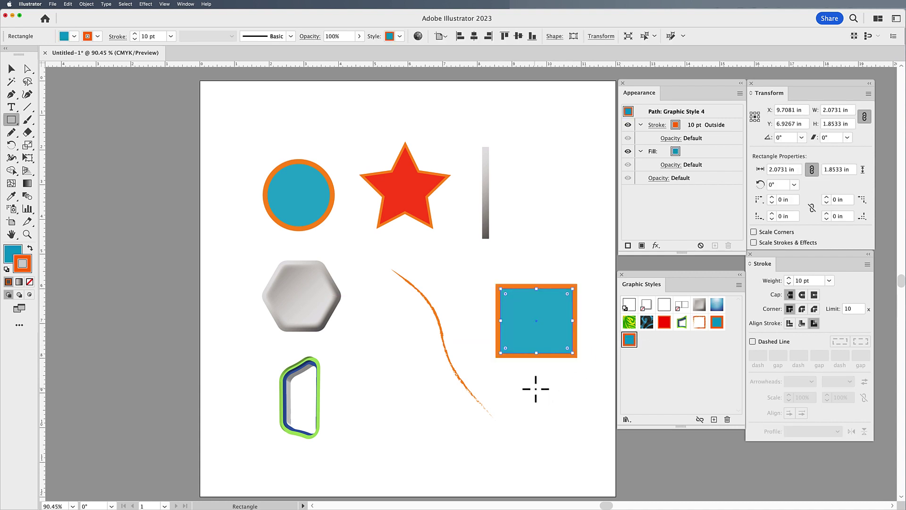
# Draw a smaller rectangle about 1.01 by 1.31 in below the first rectangle
pyautogui.moveTo(534, 388); pyautogui.dragTo(570, 433)
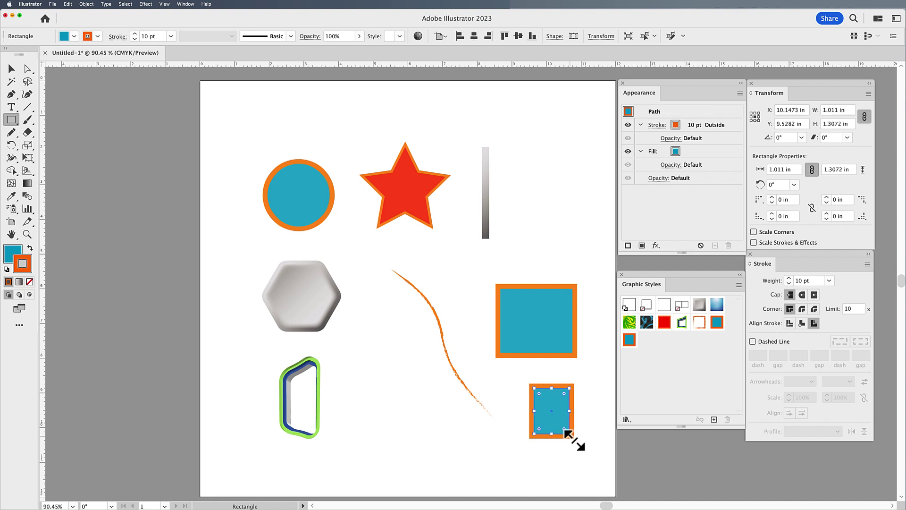
# Move the smaller blue rectangle about 0.5 in to the left, beneath the larger rectangle
pyautogui.click(11, 69)
pyautogui.click(508, 149)
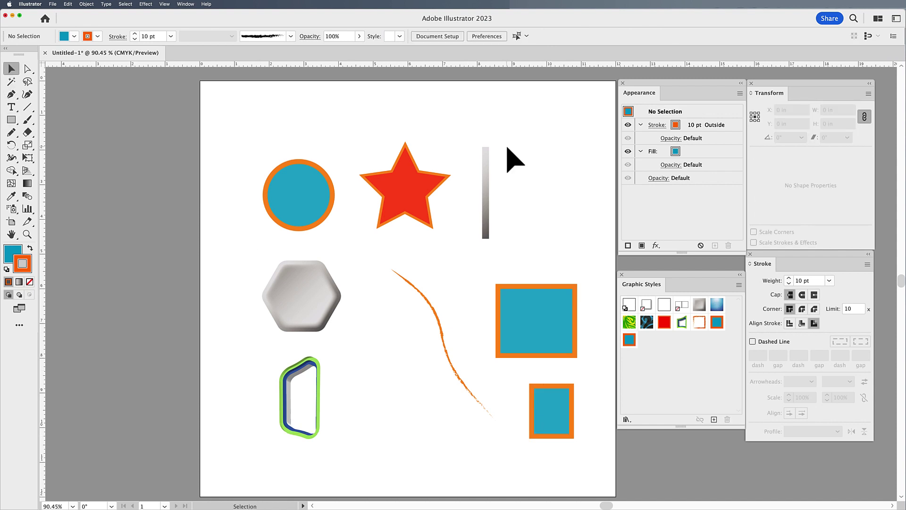
pyautogui.click(323, 200)
pyautogui.click(542, 422)
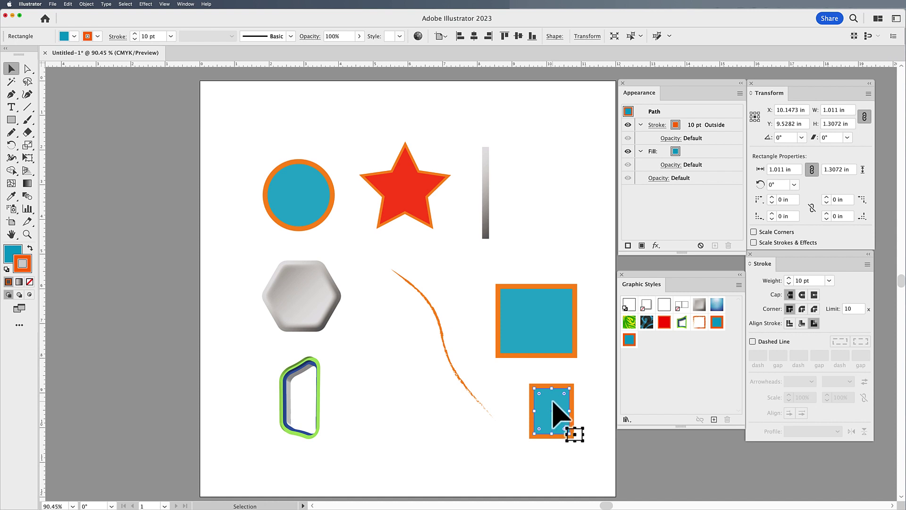
pyautogui.moveTo(550, 402); pyautogui.dragTo(534, 400)
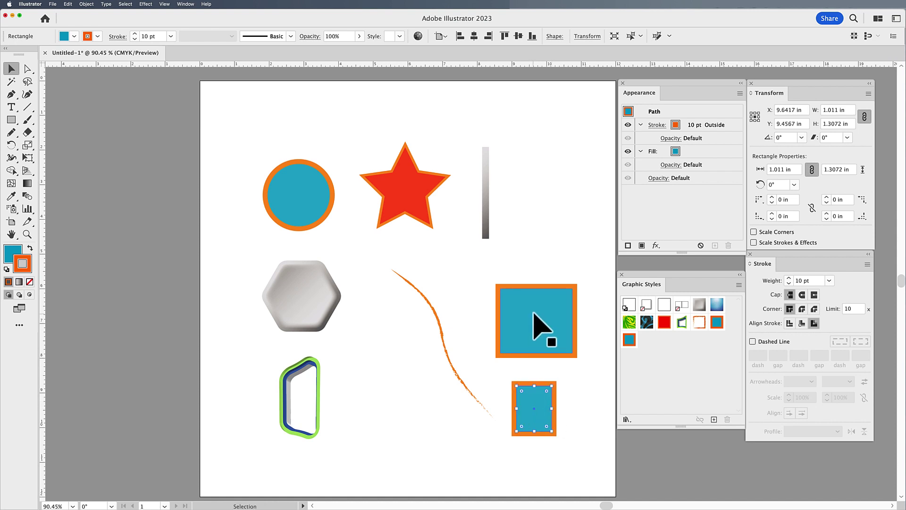
# Apply Graphic Style 4 to the blue circle and both blue rectangles together, then deselect them
pyautogui.click(527, 354)
pyautogui.keyDown('shift'); pyautogui.click(546, 418); pyautogui.keyUp('shift')
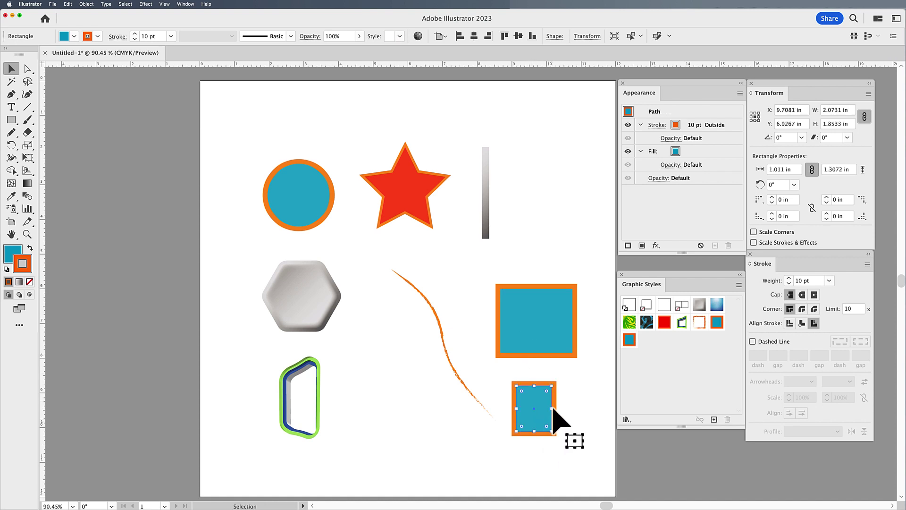
pyautogui.keyDown('shift'); pyautogui.click(308, 199); pyautogui.keyUp('shift')
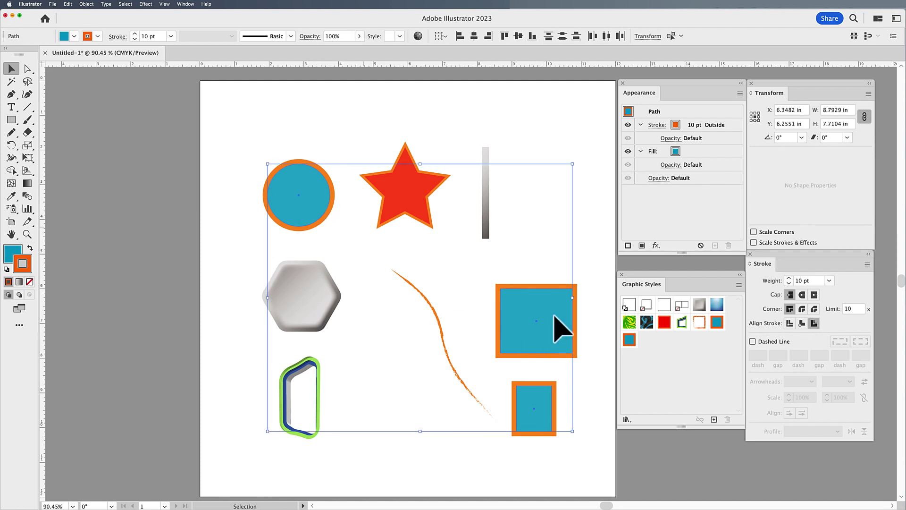
pyautogui.click(630, 340)
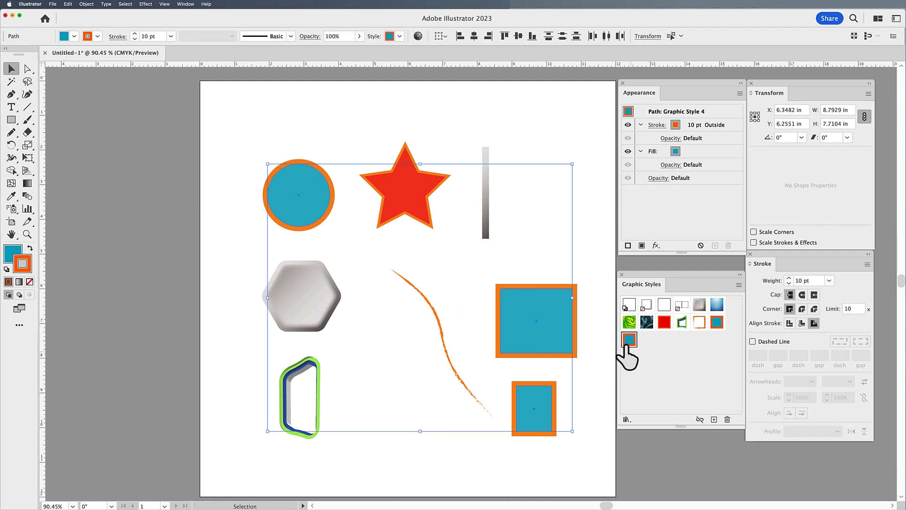
pyautogui.click(601, 343)
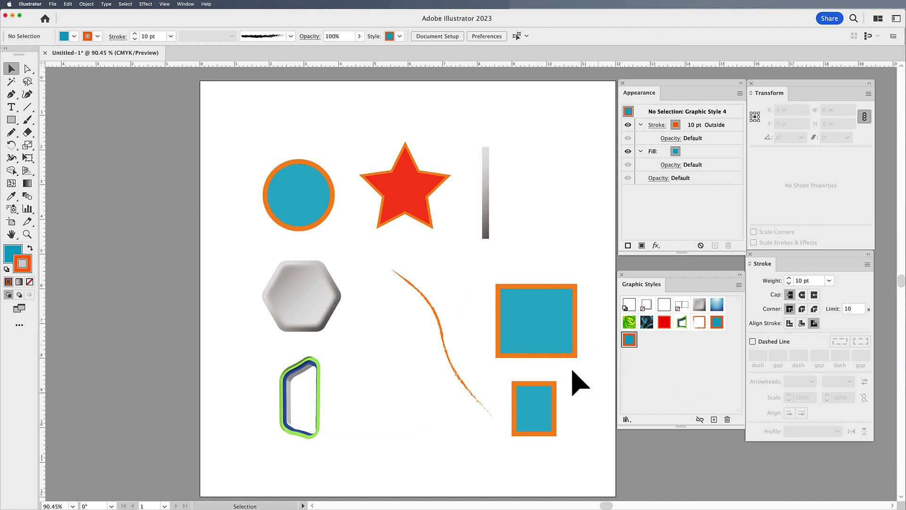
# Change the smaller rectangle's fill to red, keeping its orange stroke, and deselect it
pyautogui.click(544, 401)
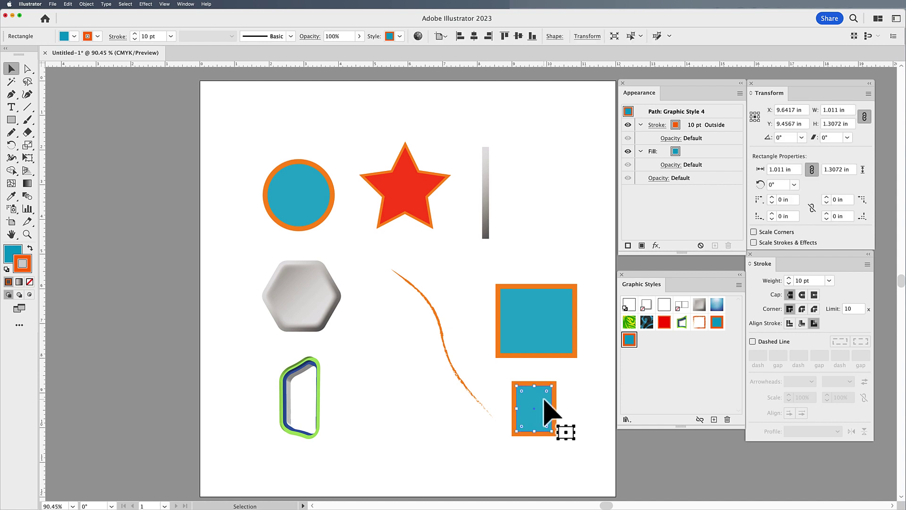
pyautogui.click(73, 37)
pyautogui.click(83, 73)
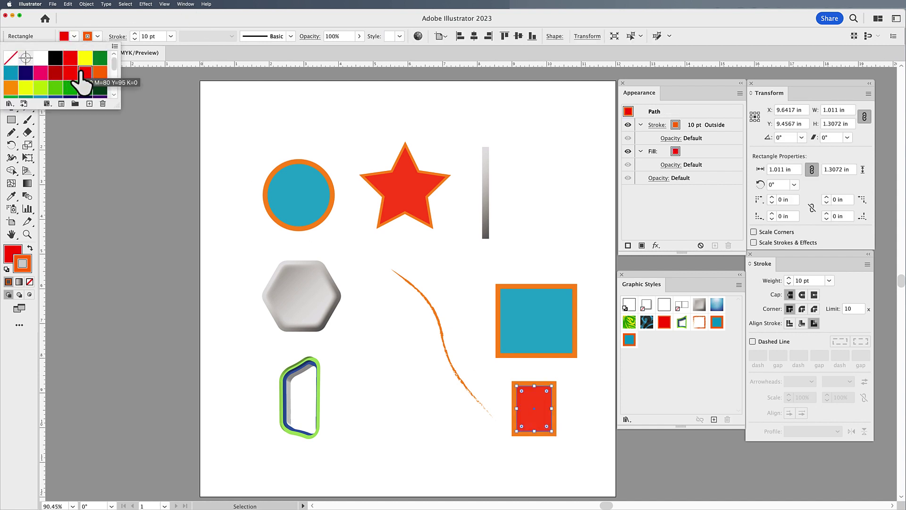
pyautogui.click(548, 230)
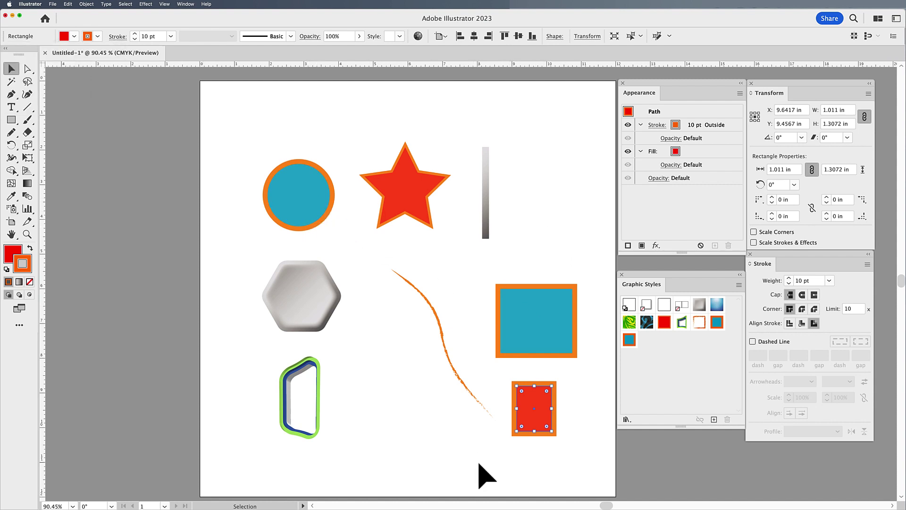
pyautogui.click(572, 429)
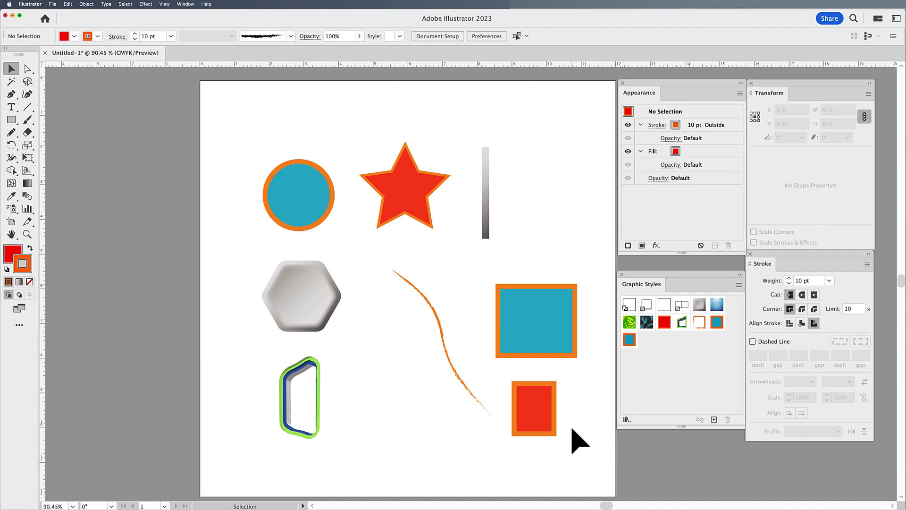
# Check the name of Graphic Style 4 and redefine that style with the small red rectangle's appearance
pyautogui.doubleClick(628, 339)
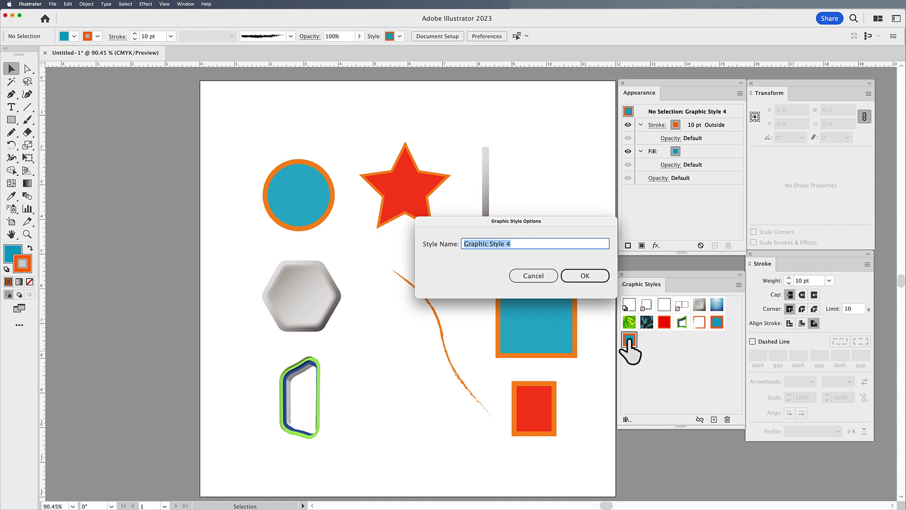
pyautogui.click(522, 277)
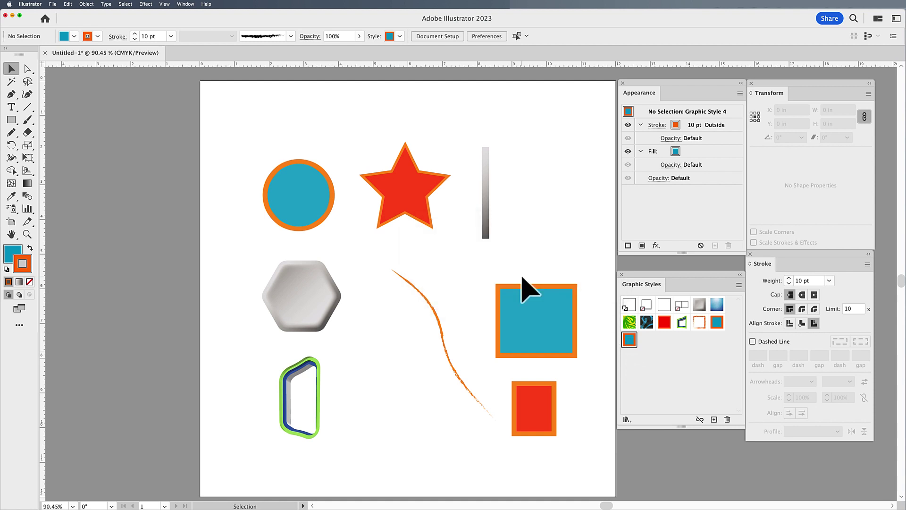
pyautogui.click(523, 419)
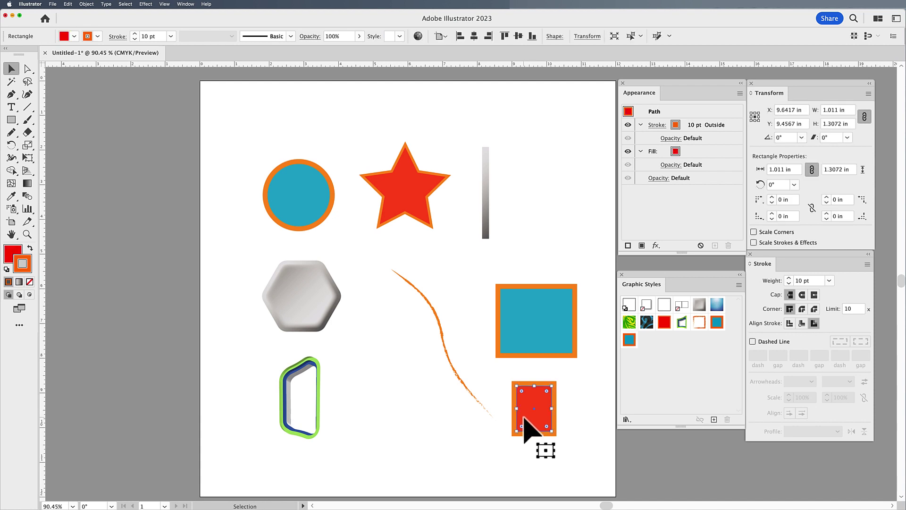
pyautogui.moveTo(523, 417); pyautogui.dragTo(628, 339)
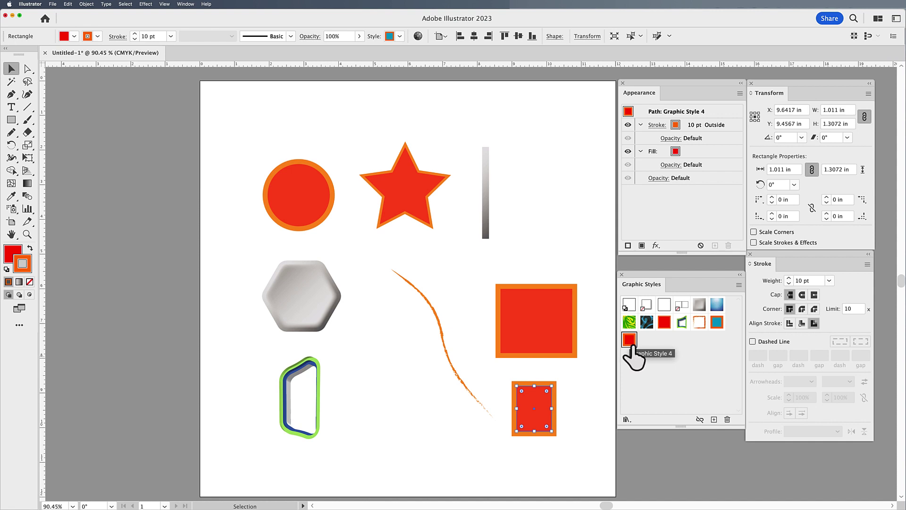
pyautogui.scroll(-1, 596, 402)
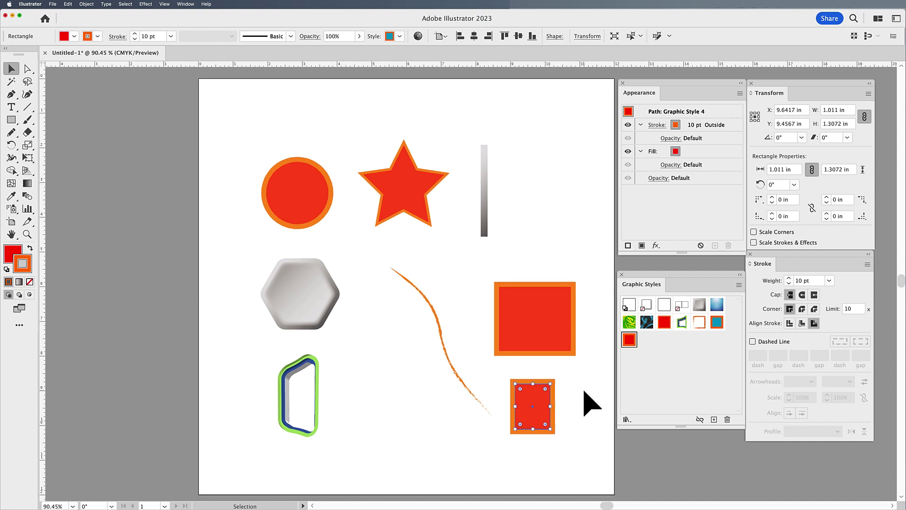
pyautogui.click(584, 390)
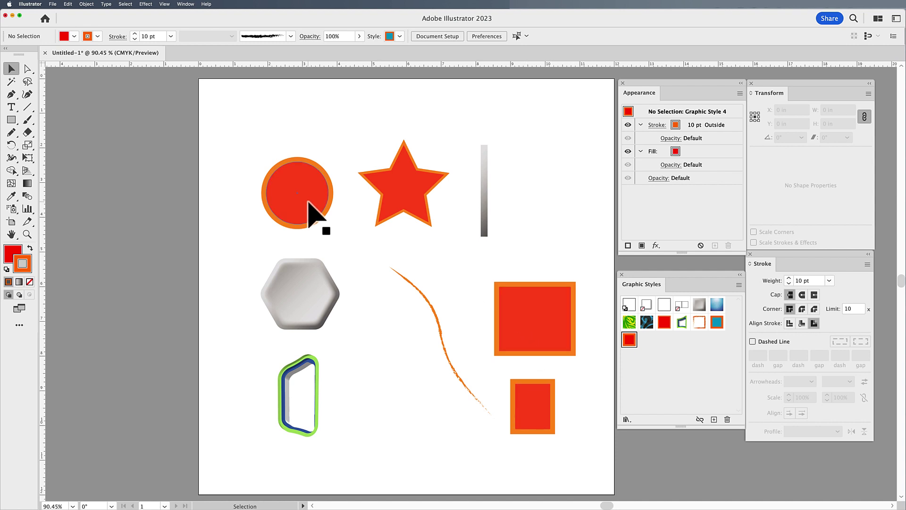
# Round the small red rectangle's corners to about 0.228 in and break its link to the graphic style
pyautogui.click(543, 412)
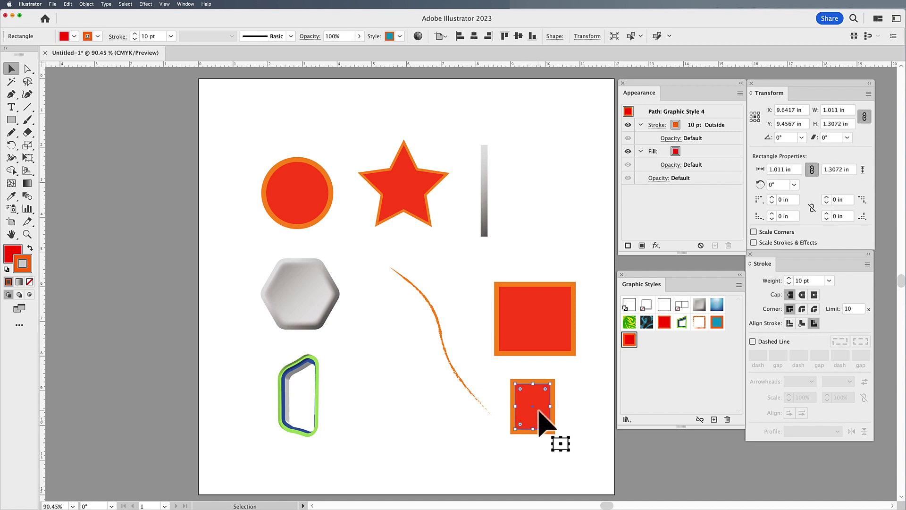
pyautogui.moveTo(544, 389); pyautogui.dragTo(541, 411)
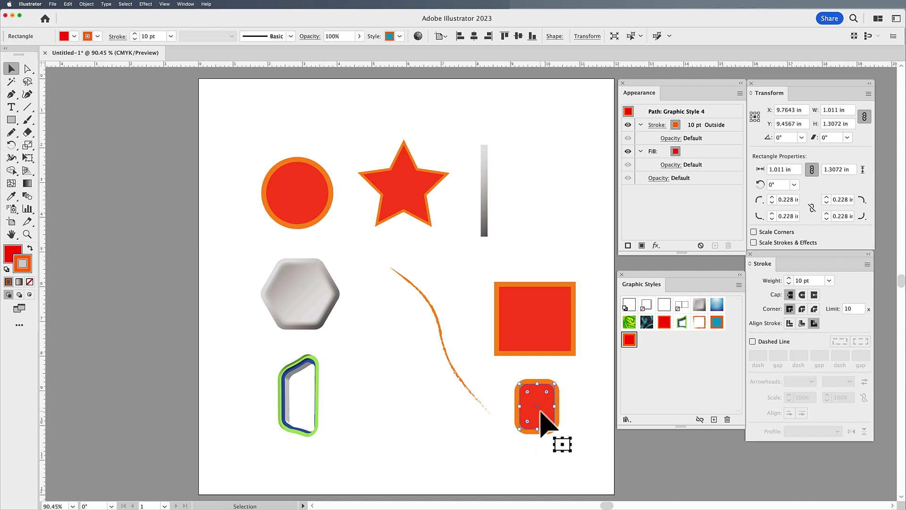
pyautogui.click(700, 419)
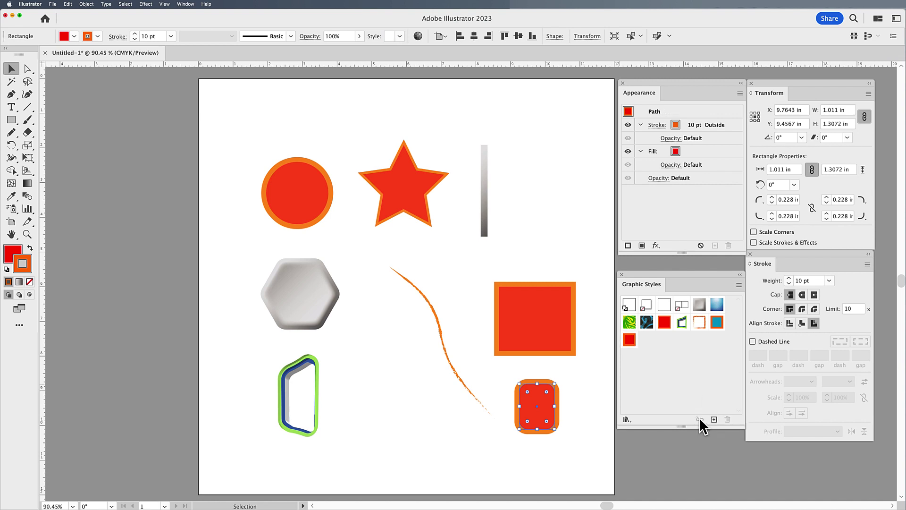
pyautogui.click(738, 284)
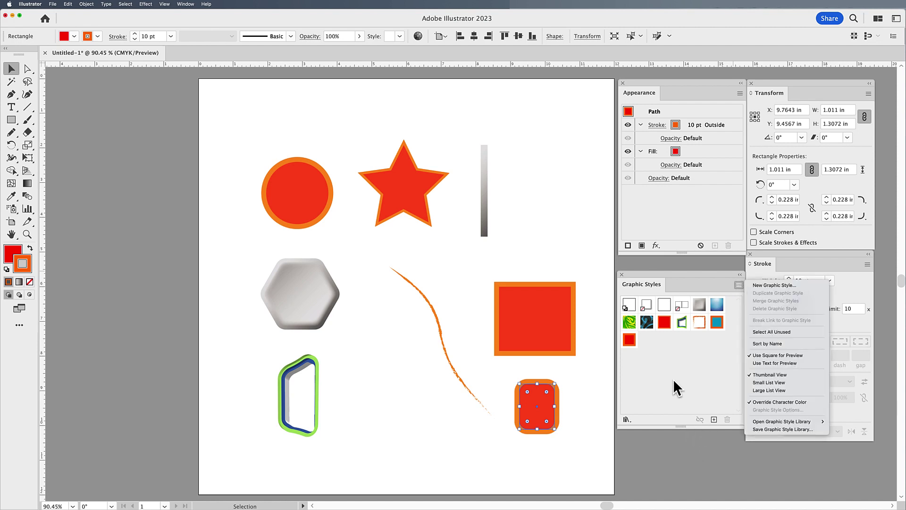
pyautogui.click(570, 406)
# Change the larger rectangle's fill to lime green
pyautogui.click(521, 324)
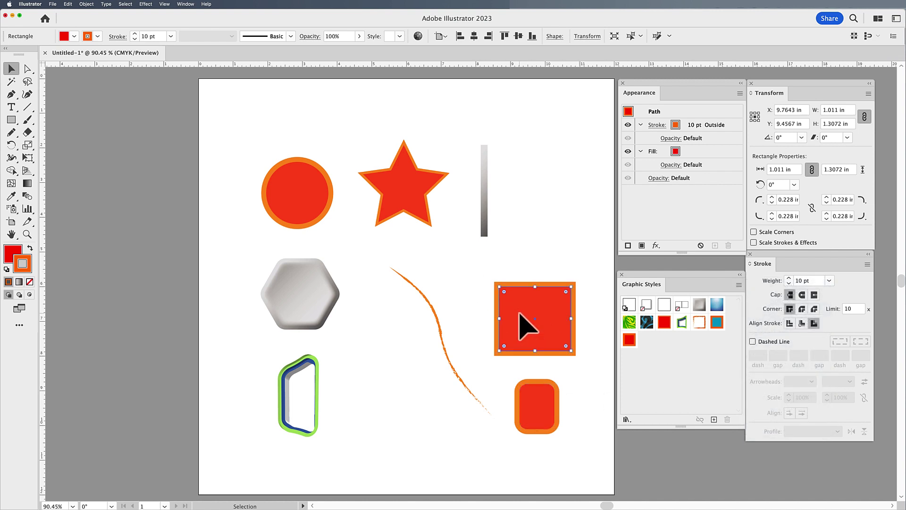
pyautogui.click(74, 36)
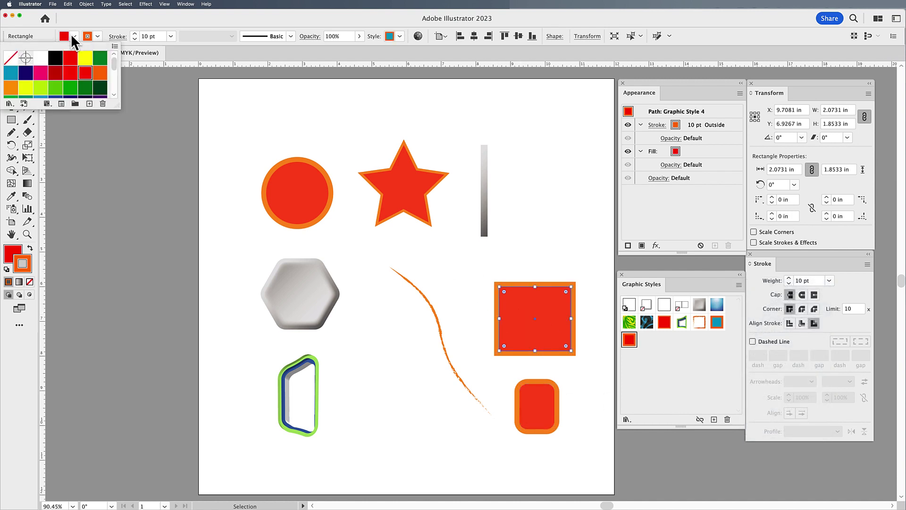
pyautogui.click(40, 87)
pyautogui.click(536, 229)
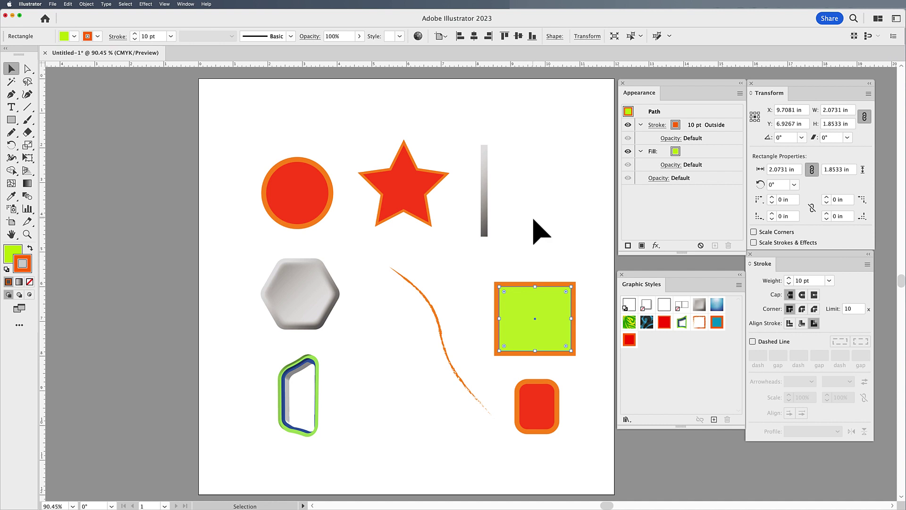
# Redefine Graphic Style 4 with the lime green rectangle's appearance and check the appearance of the unlinked rounded rectangle
pyautogui.click(536, 229)
pyautogui.moveTo(521, 321); pyautogui.dragTo(627, 339)
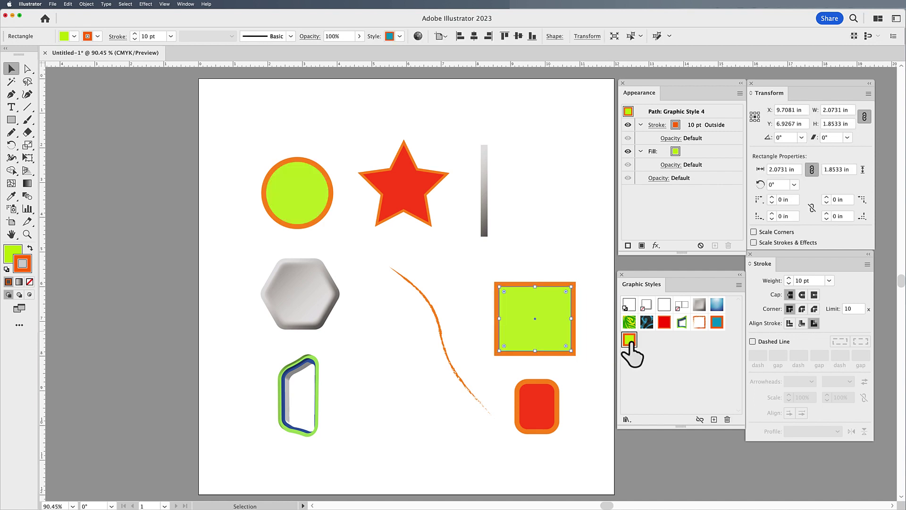
pyautogui.click(547, 397)
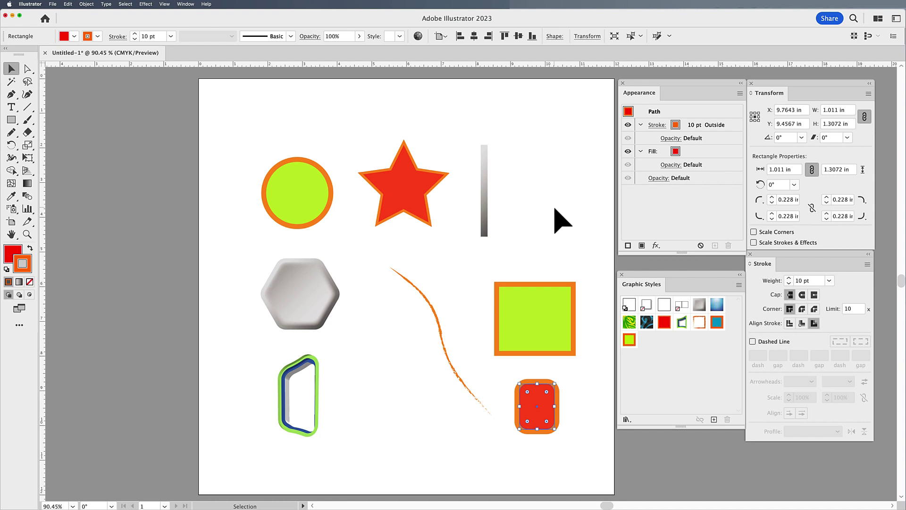
pyautogui.click(566, 240)
# Duplicate the lime green and orange Graphic Style 4
pyautogui.click(629, 339)
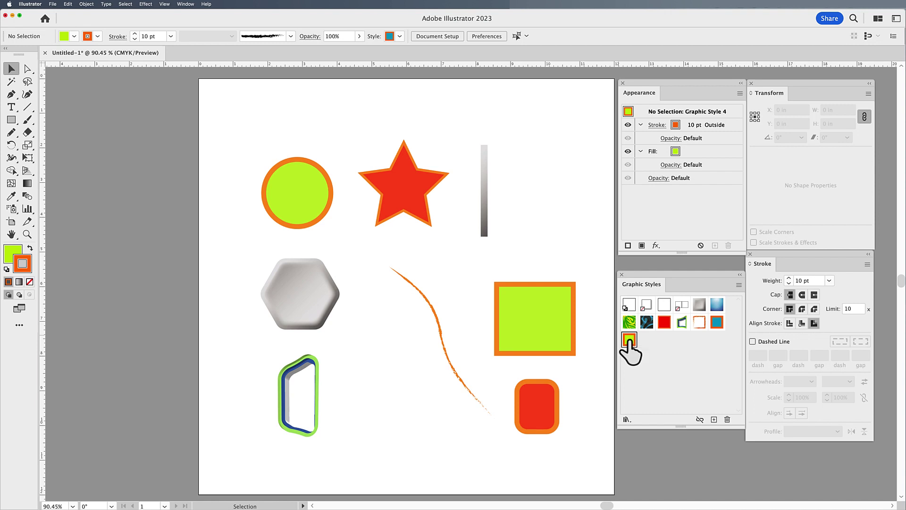
pyautogui.moveTo(629, 340); pyautogui.dragTo(522, 324)
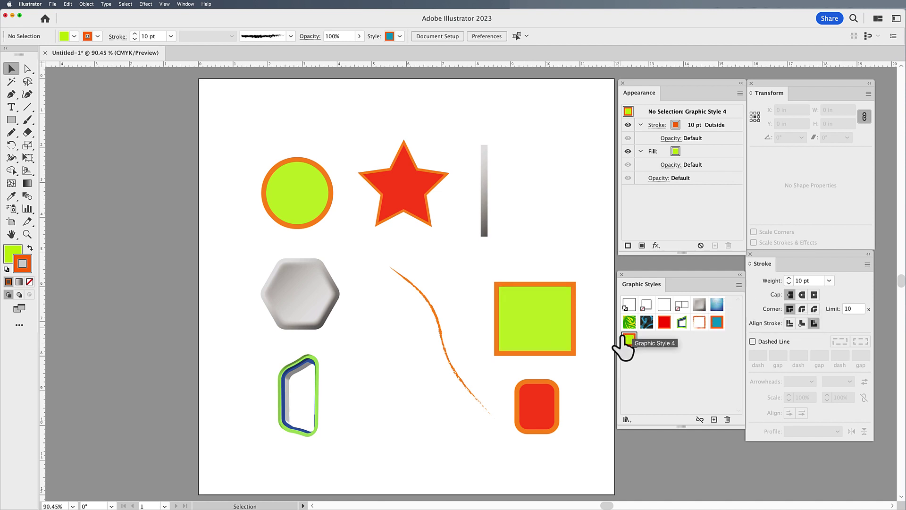
pyautogui.click(738, 284)
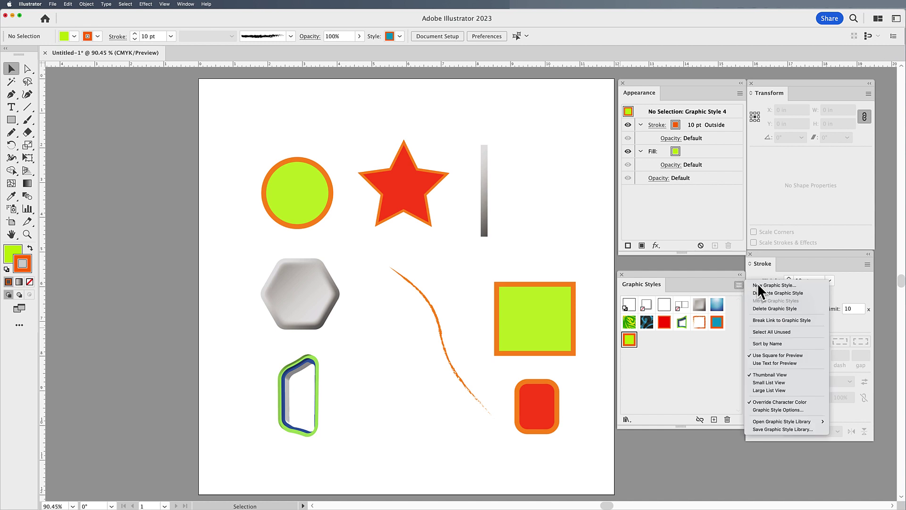
pyautogui.click(775, 293)
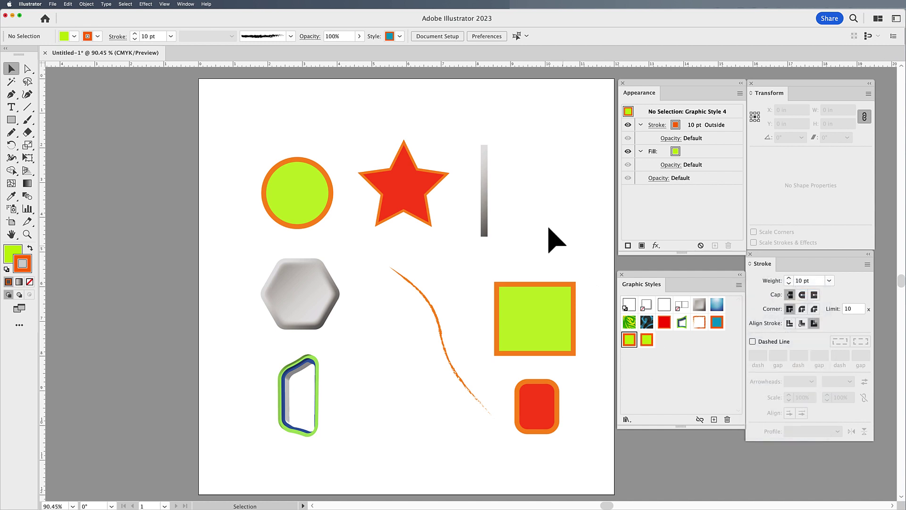
# Set the stroke weight of the larger lime green rectangle to 20 pt
pyautogui.click(536, 298)
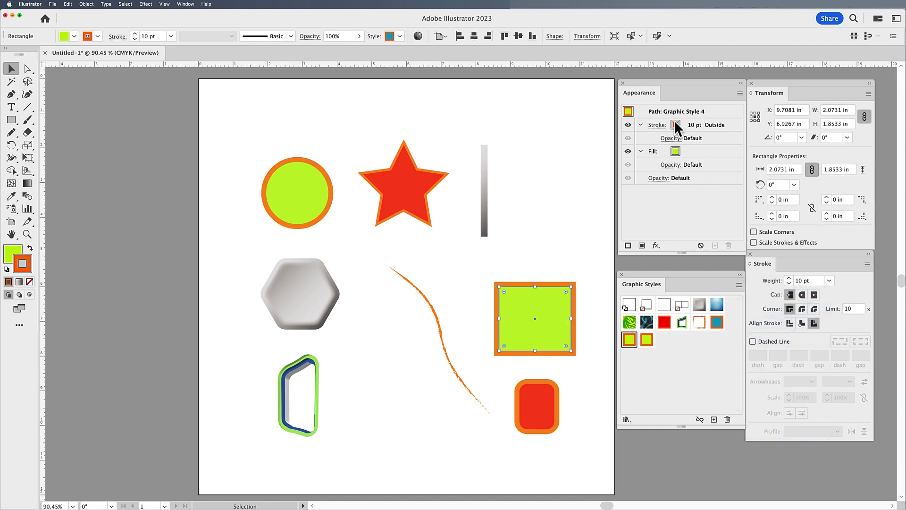
pyautogui.click(696, 124)
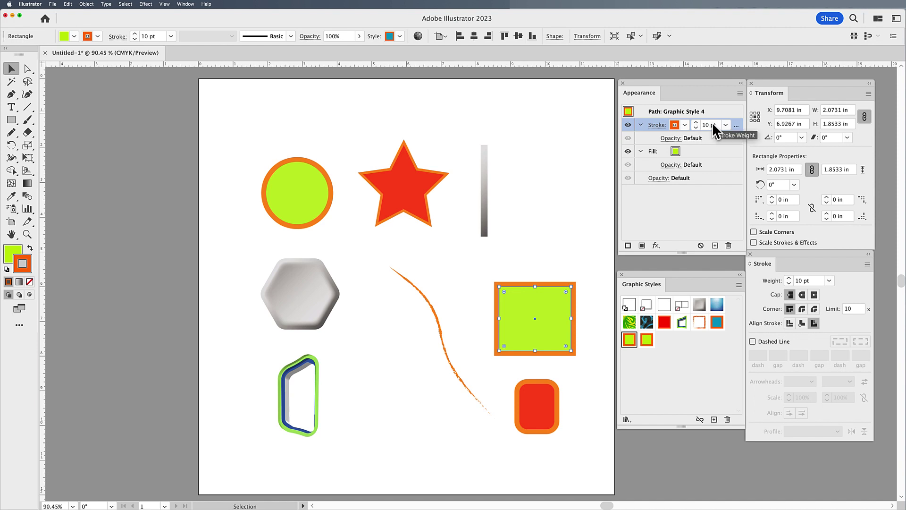
pyautogui.click(695, 122)
pyautogui.click(695, 122)
pyautogui.click(695, 122)
pyautogui.click(695, 121)
pyautogui.click(695, 121)
pyautogui.click(695, 122)
pyautogui.click(695, 122)
pyautogui.click(696, 122)
pyautogui.click(696, 121)
pyautogui.click(696, 122)
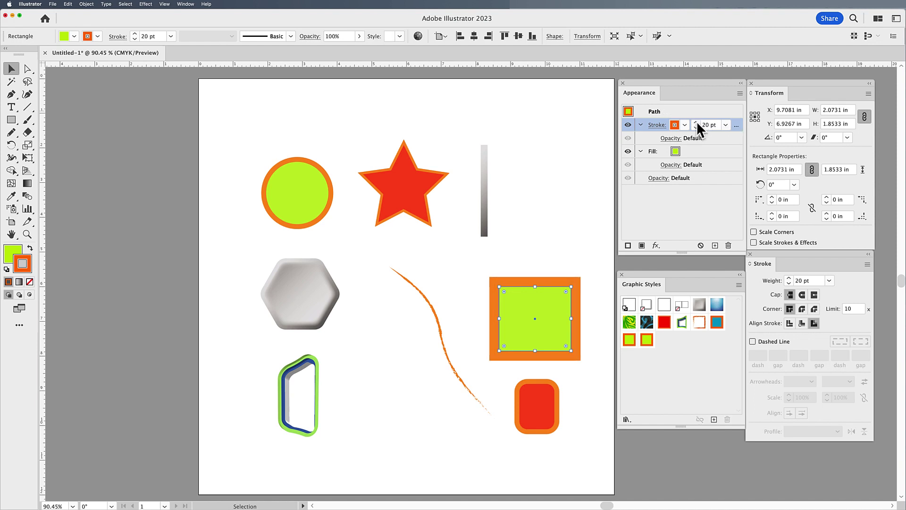
# Redefine the duplicated graphic style with the larger rectangle's 20 pt stroke appearance and check the rectangle's linked style
pyautogui.click(589, 163)
pyautogui.moveTo(531, 326); pyautogui.dragTo(647, 335)
pyautogui.click(562, 231)
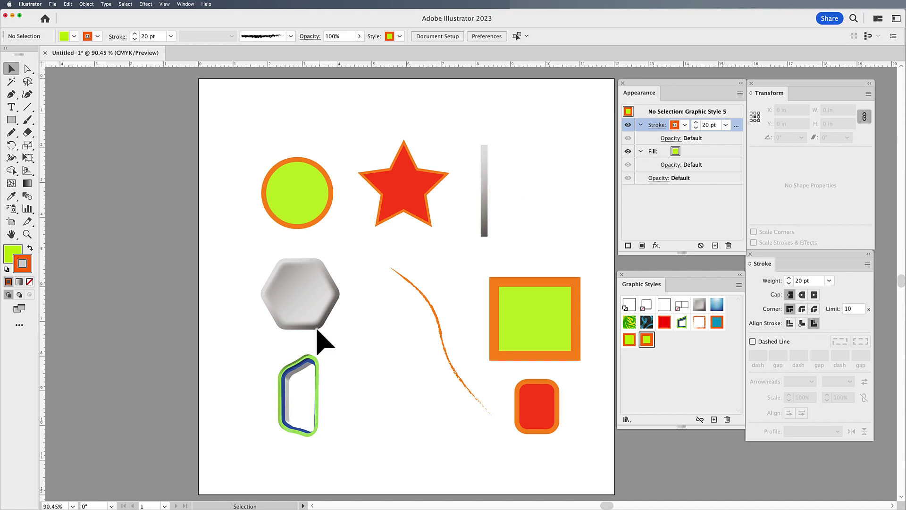
pyautogui.click(519, 316)
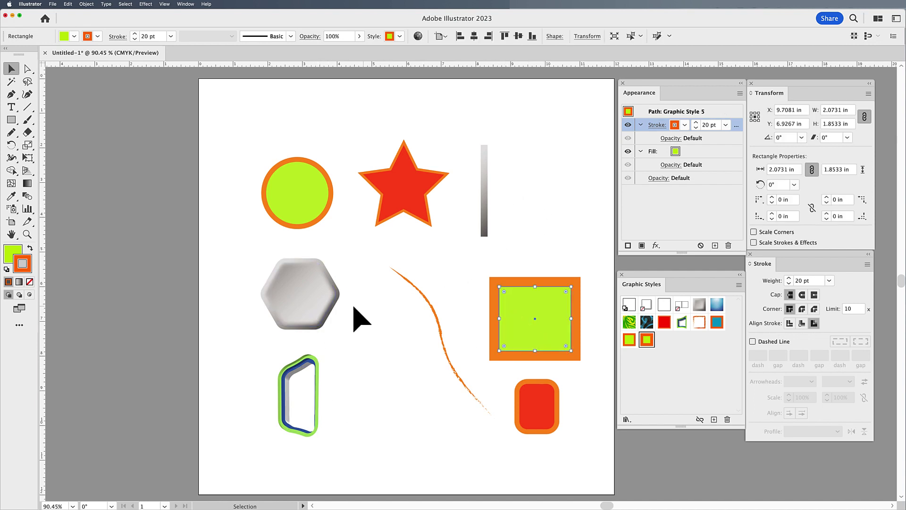
# Check the appearances applied to the gray hexagon and the green and blue 3D shape
pyautogui.click(311, 306)
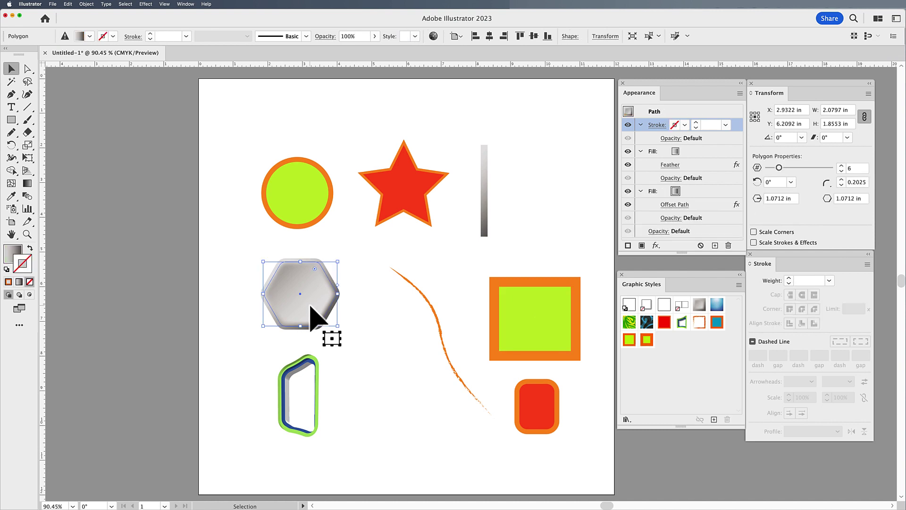
pyautogui.click(300, 373)
pyautogui.click(371, 400)
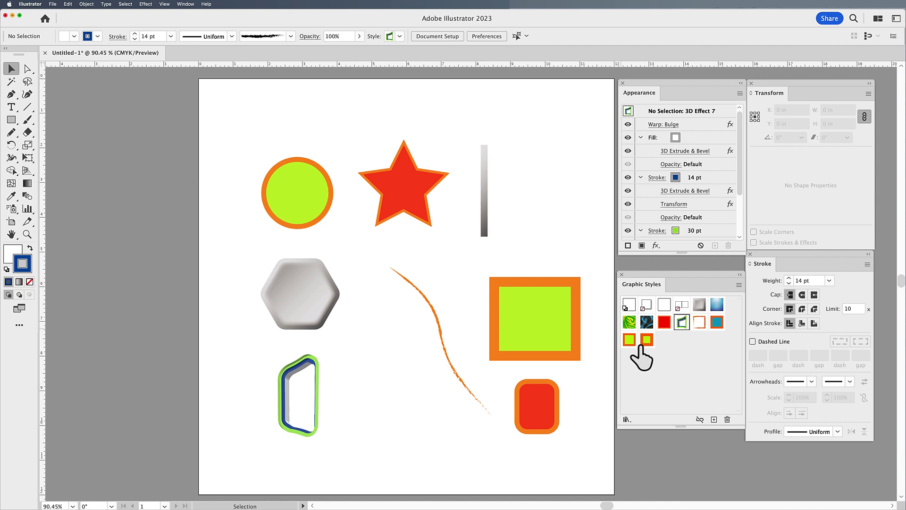
# Load the Neon Effects graphic style library, move it clear of the rectangle and enlarge it to show all its styles
pyautogui.click(627, 419)
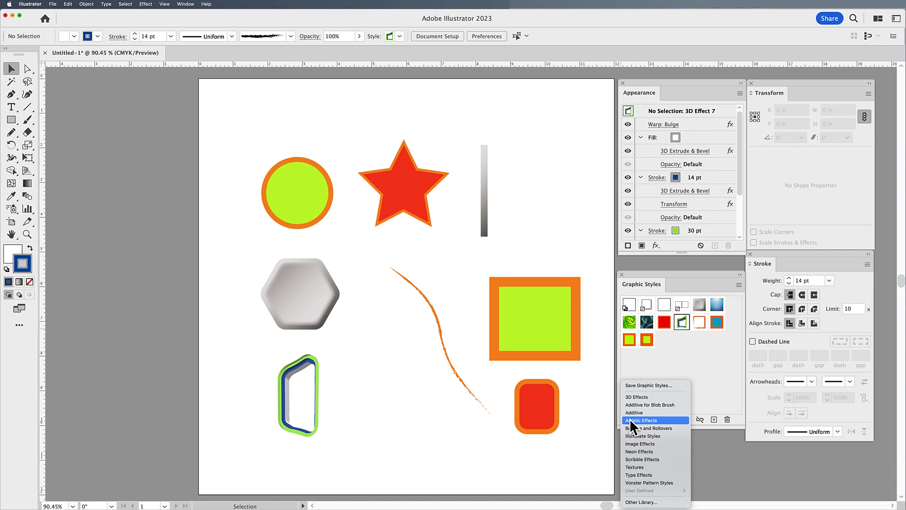
pyautogui.click(634, 451)
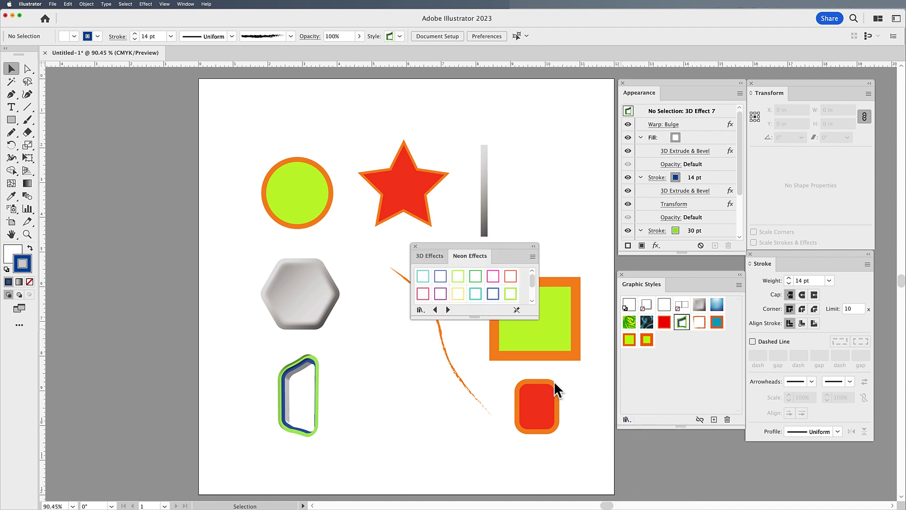
pyautogui.moveTo(470, 243); pyautogui.dragTo(523, 95)
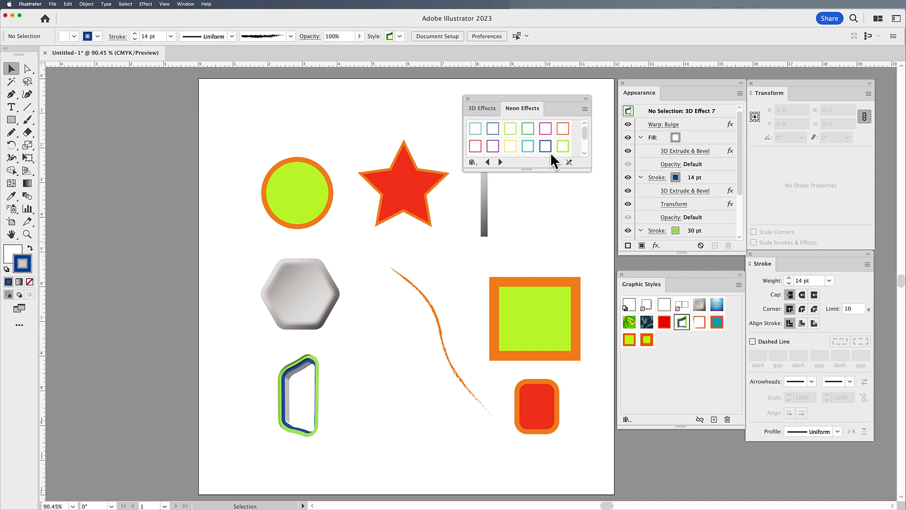
pyautogui.moveTo(530, 171); pyautogui.dragTo(530, 244)
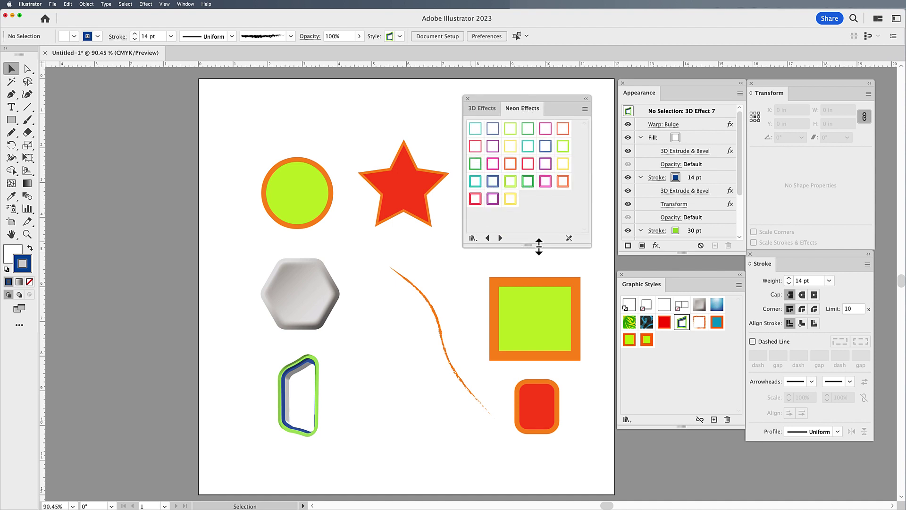
# Apply the Thick Green Neon style to the larger lime green rectangle and review its stacked strokes
pyautogui.click(525, 312)
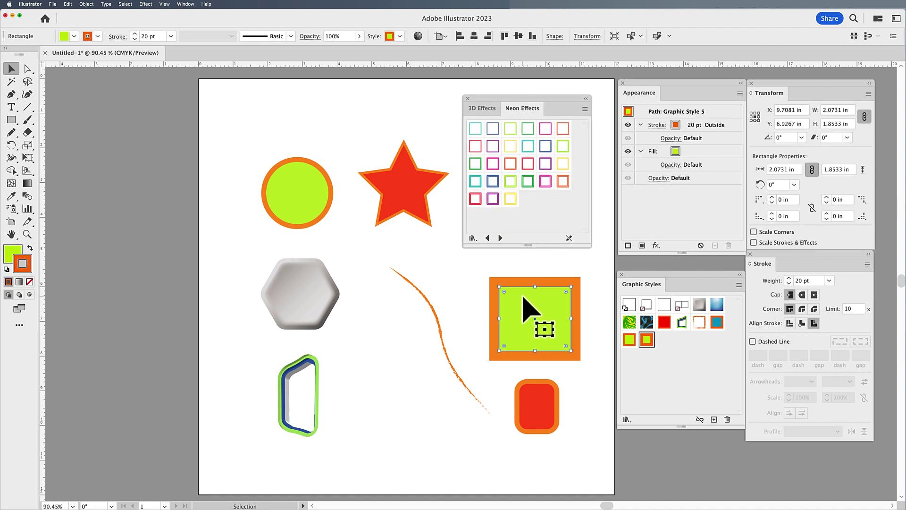
pyautogui.click(528, 181)
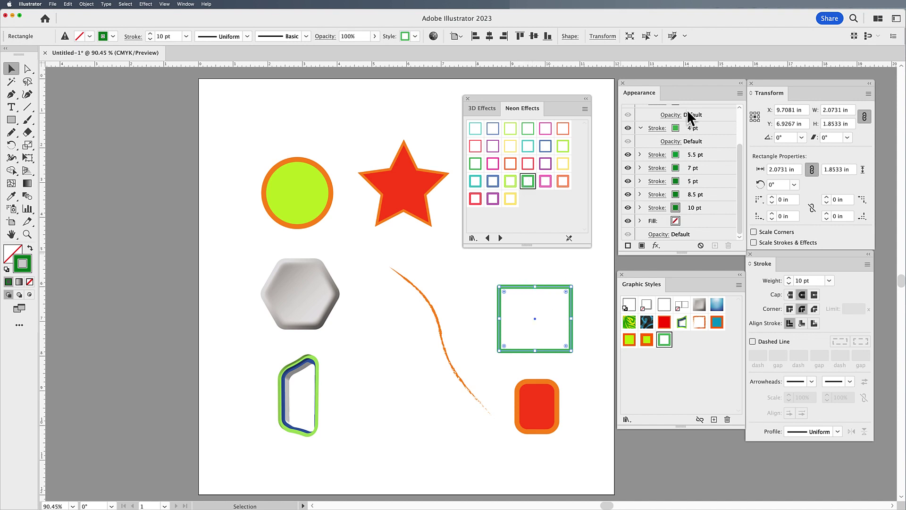
pyautogui.moveTo(736, 191); pyautogui.dragTo(736, 145)
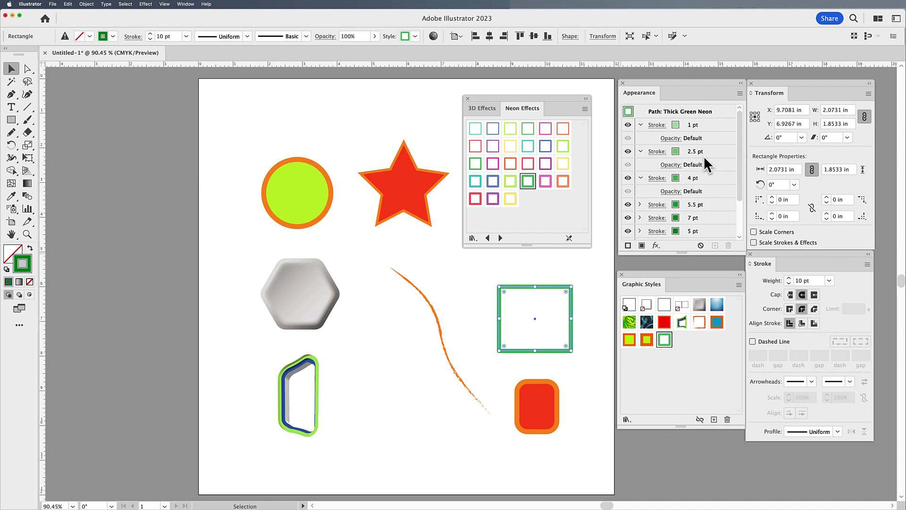
pyautogui.moveTo(737, 180); pyautogui.dragTo(741, 212)
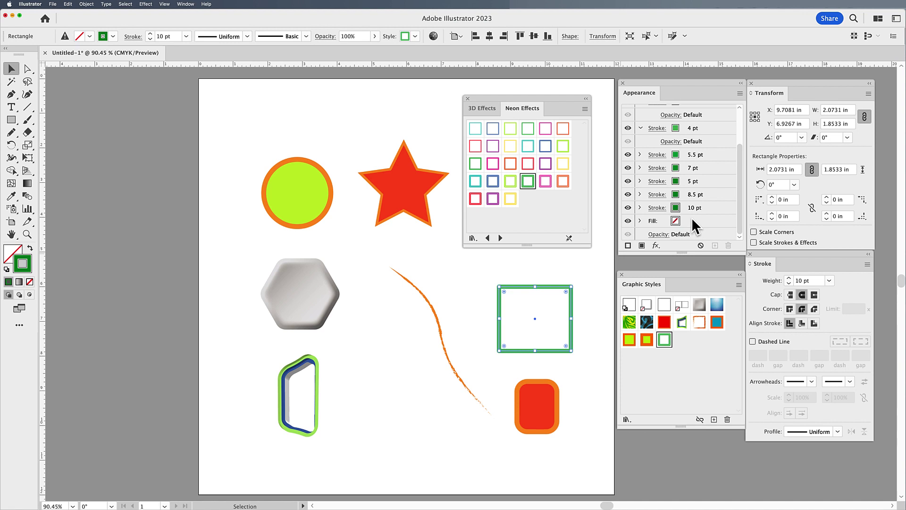
# Toggle the visibility of the rectangle's 8.5 pt and 10 pt green strokes to compare their effect
pyautogui.click(627, 207)
pyautogui.scroll(1, 627, 208)
pyautogui.click(627, 208)
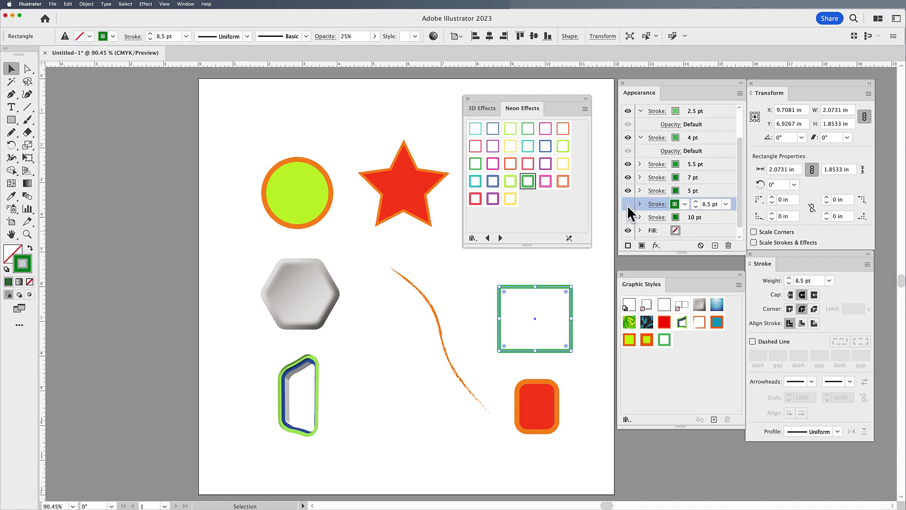
pyautogui.click(626, 215)
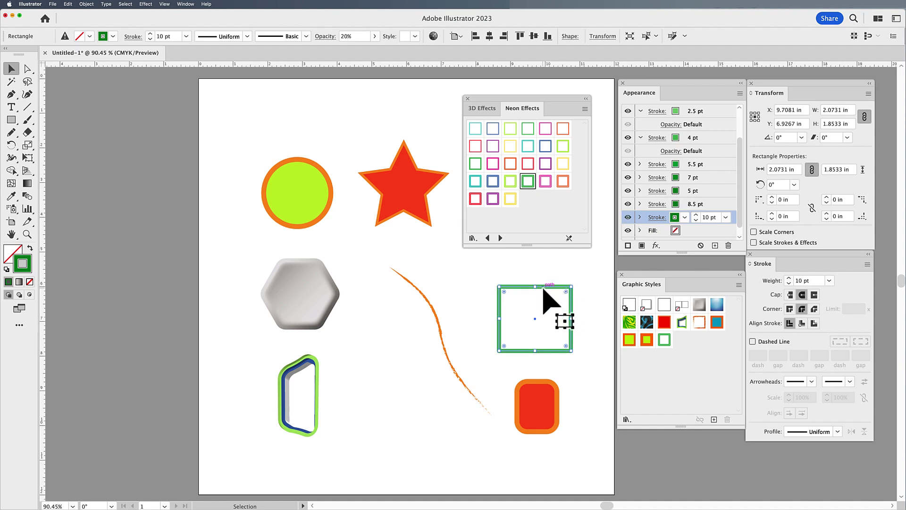
# Apply the 3D Effect 2 style from the 3D Effects library to the green neon rectangle
pyautogui.click(482, 109)
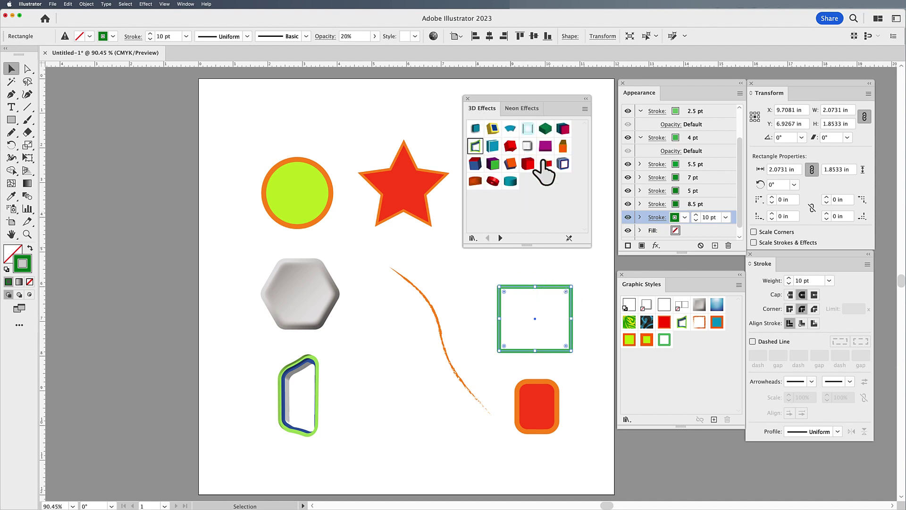
pyautogui.click(493, 128)
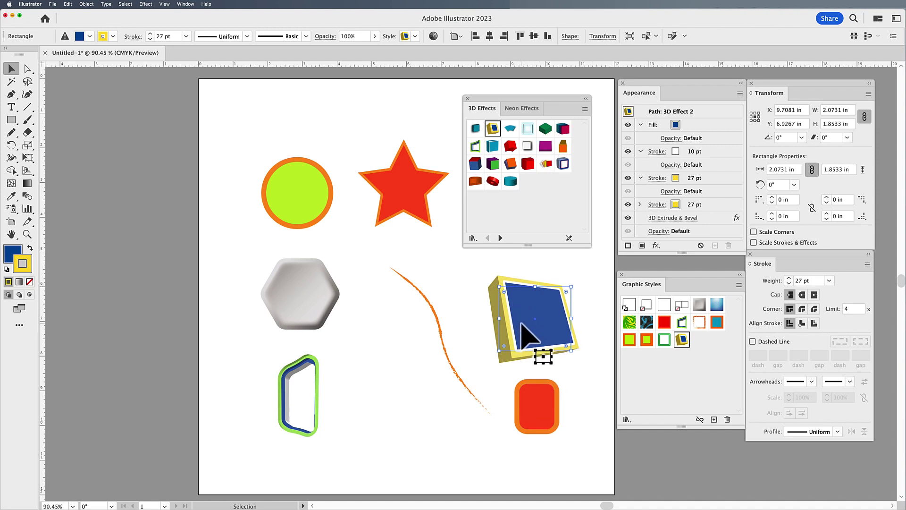
# Load the Buttons and Rollovers library and apply its red illuminated, dark blue and blue-to-white styles in turn to the rectangle
pyautogui.click(627, 418)
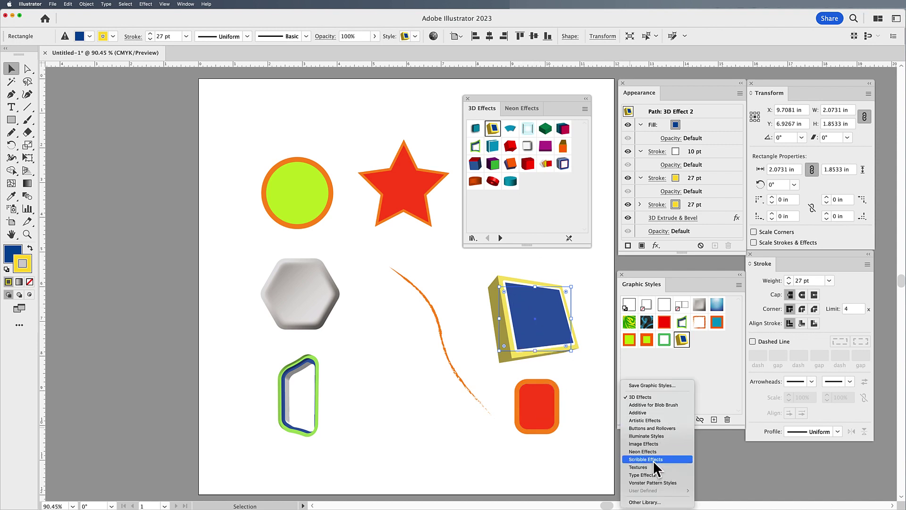
pyautogui.click(650, 424)
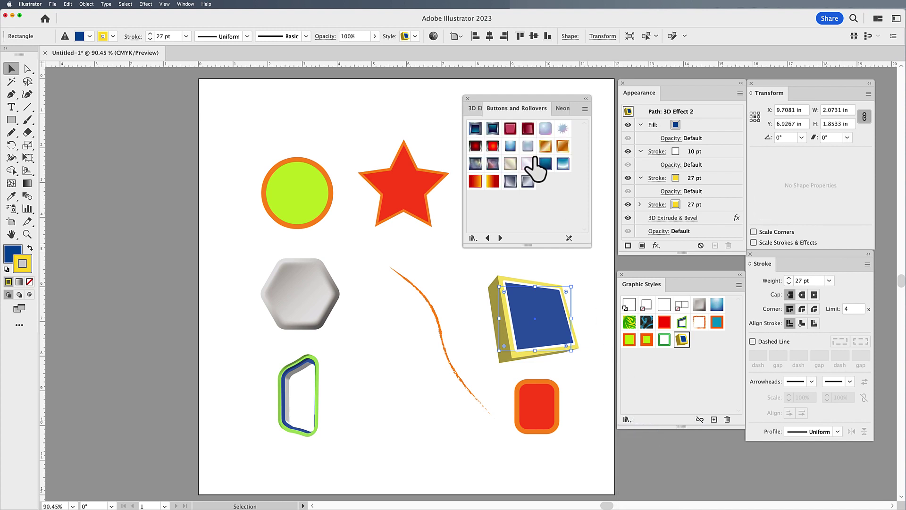
pyautogui.click(493, 146)
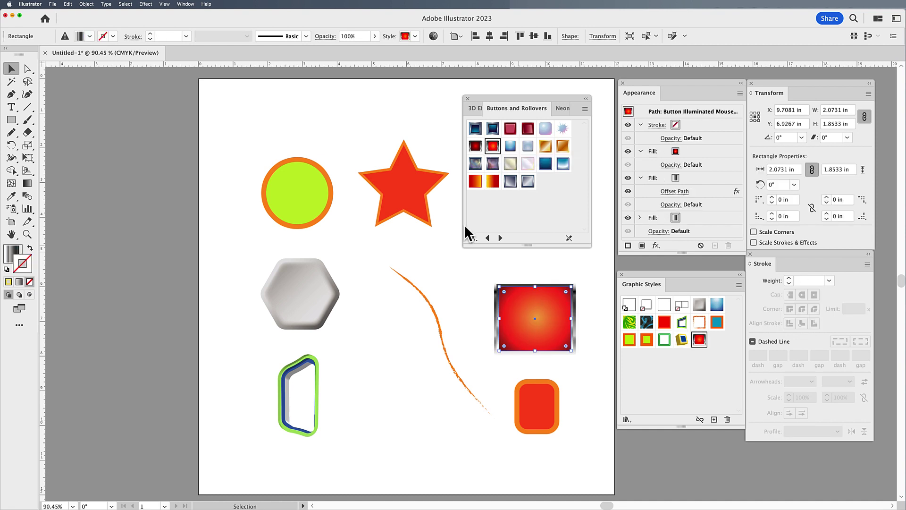
pyautogui.click(545, 165)
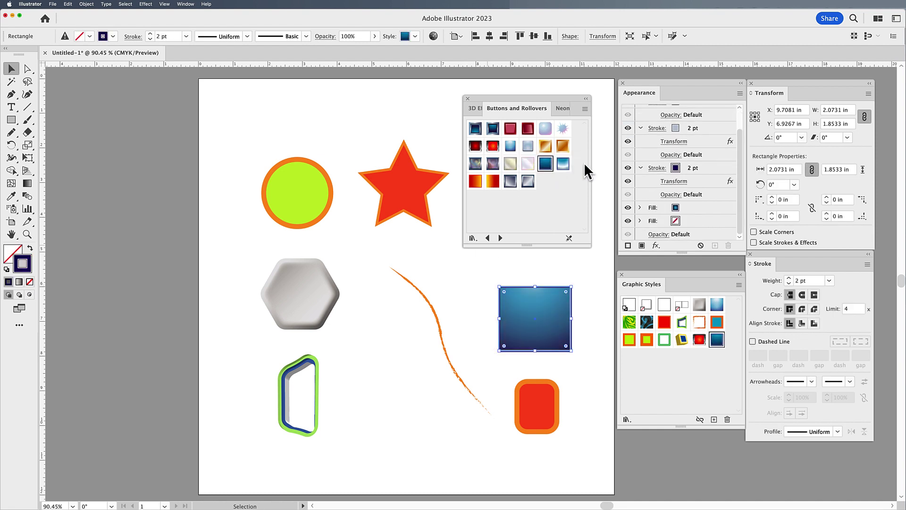
pyautogui.click(563, 166)
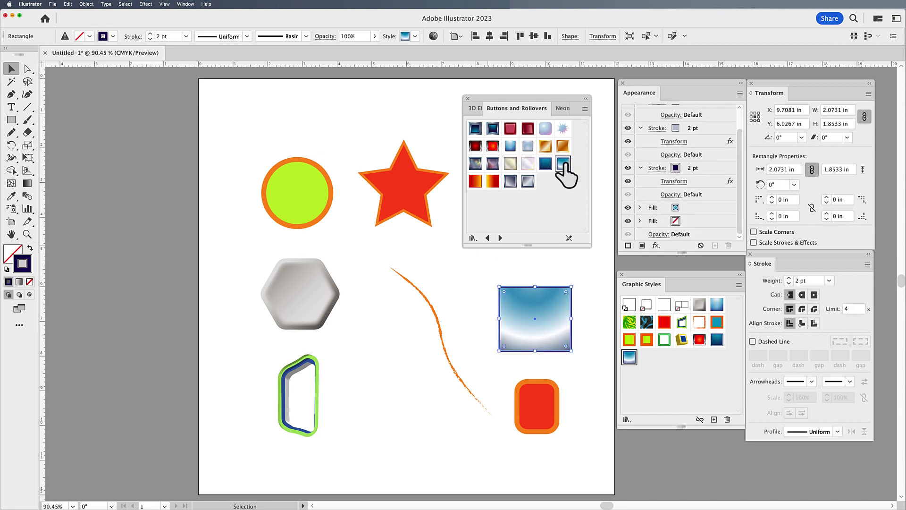
# Apply the Steel Normal style to the rectangle and review its stacked fills
pyautogui.click(527, 181)
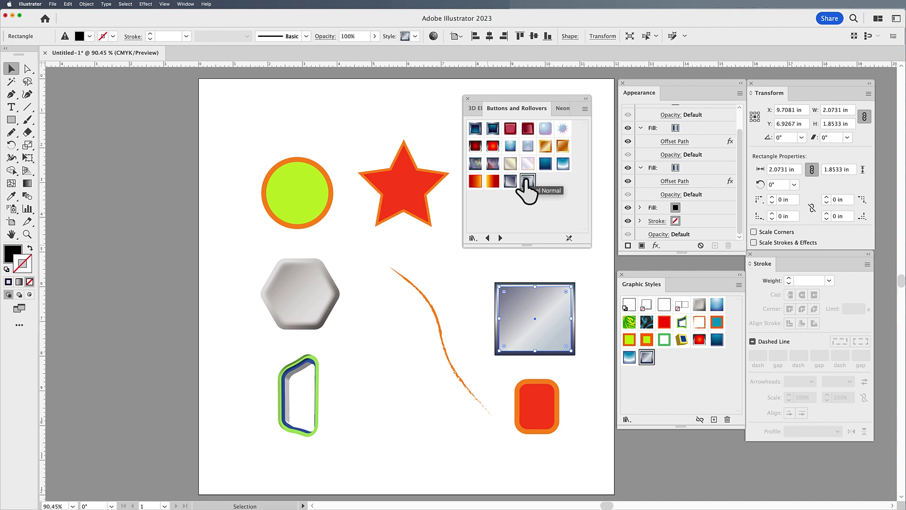
pyautogui.scroll(2, 727, 179)
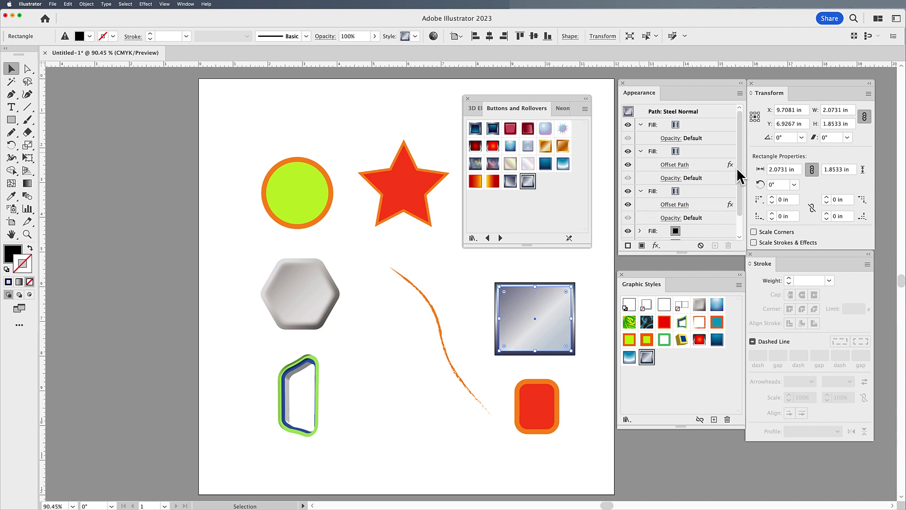
pyautogui.scroll(-2, 700, 152)
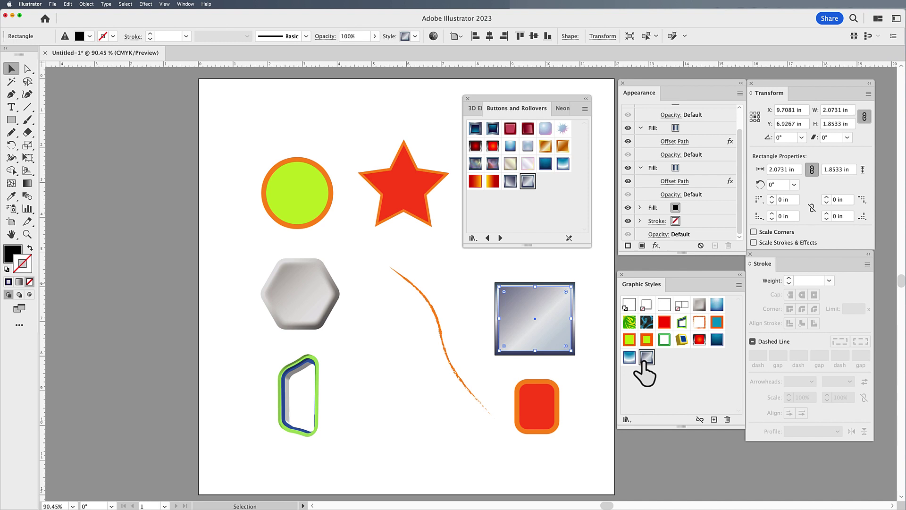
# Try to transfer a steel style between the document's graphic styles and the Buttons and Rollovers library, and deselect the rectangle
pyautogui.moveTo(645, 361); pyautogui.dragTo(510, 193)
pyautogui.click(666, 359)
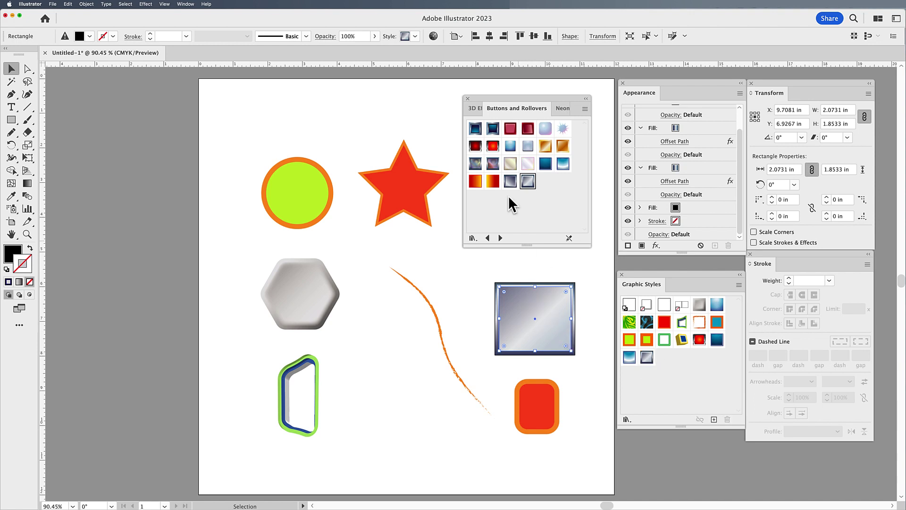
pyautogui.moveTo(511, 179); pyautogui.dragTo(643, 368)
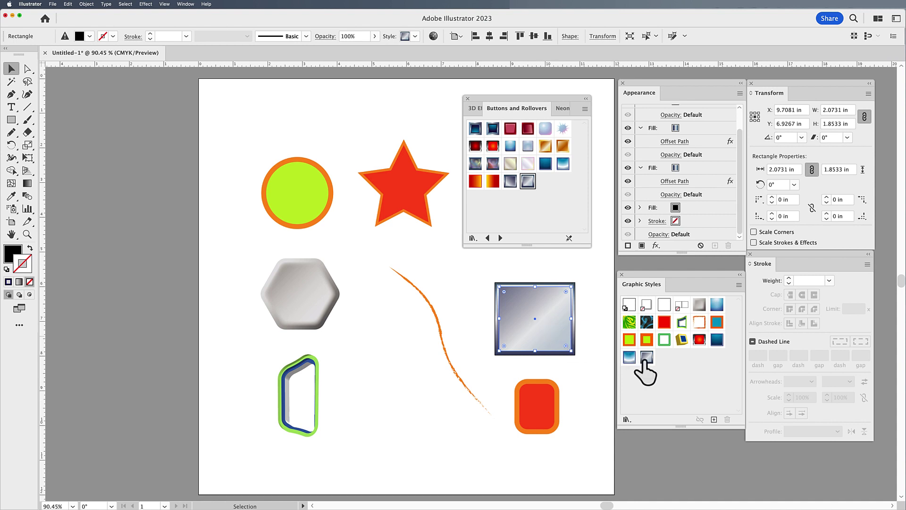
pyautogui.click(418, 336)
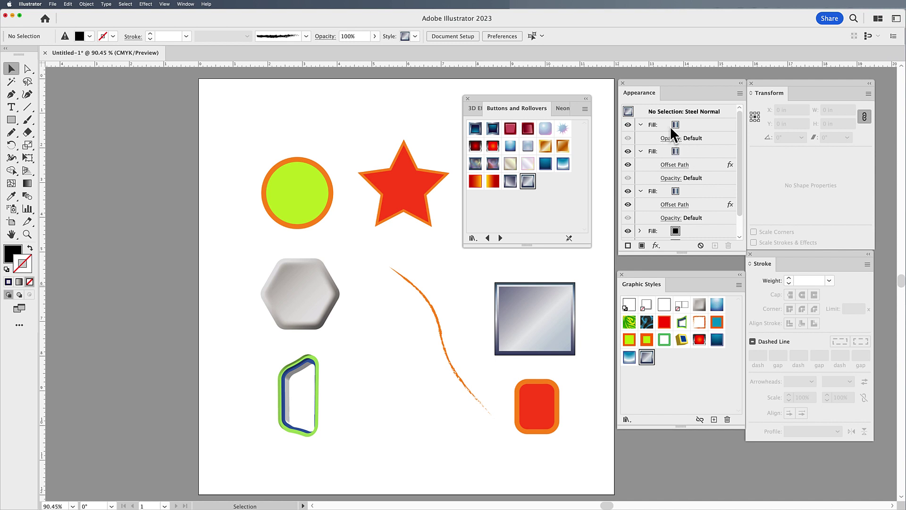
# Add a second stroke to the lime green circle and color it dark red
pyautogui.click(309, 205)
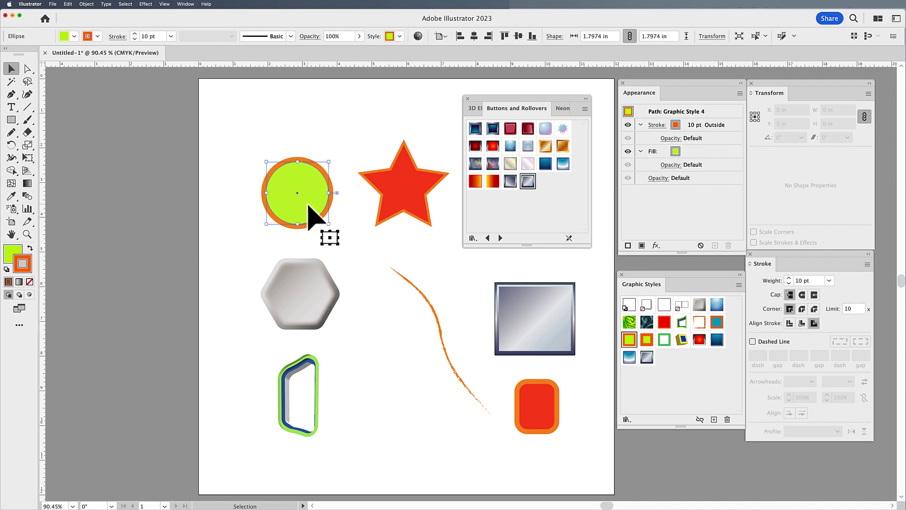
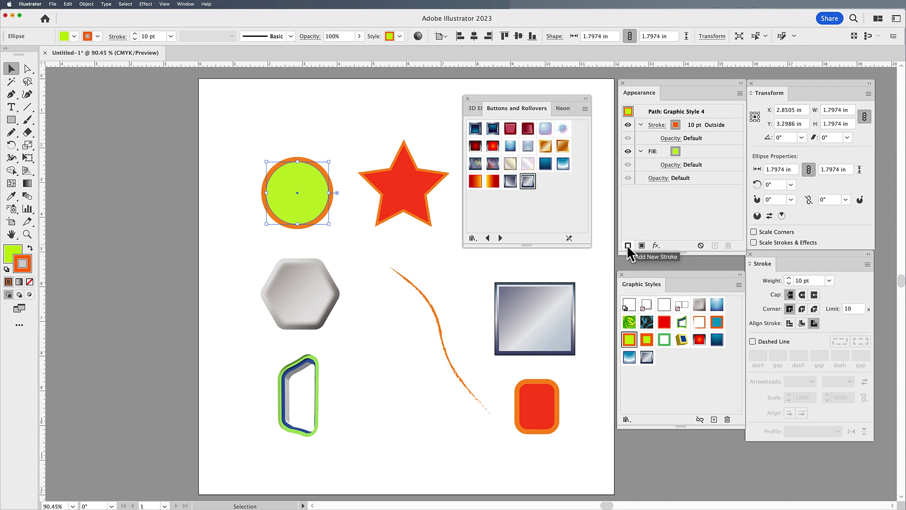
pyautogui.click(627, 245)
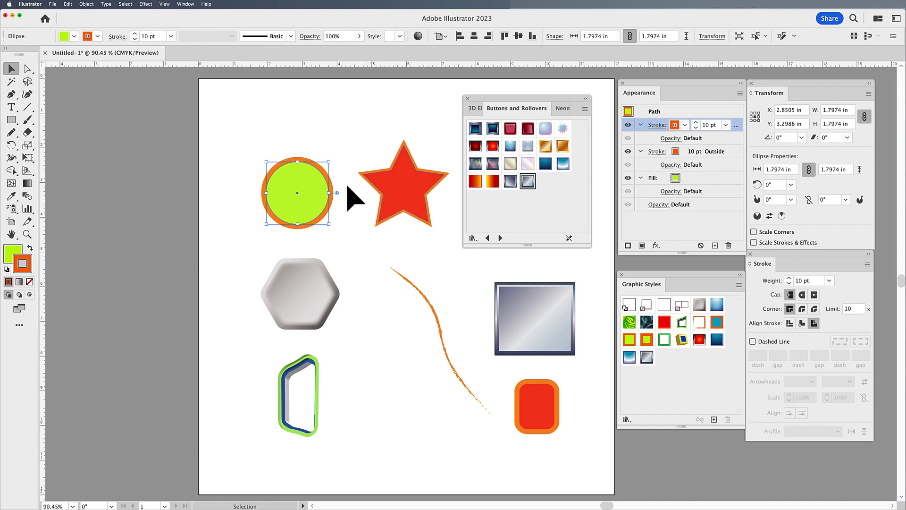
pyautogui.click(684, 124)
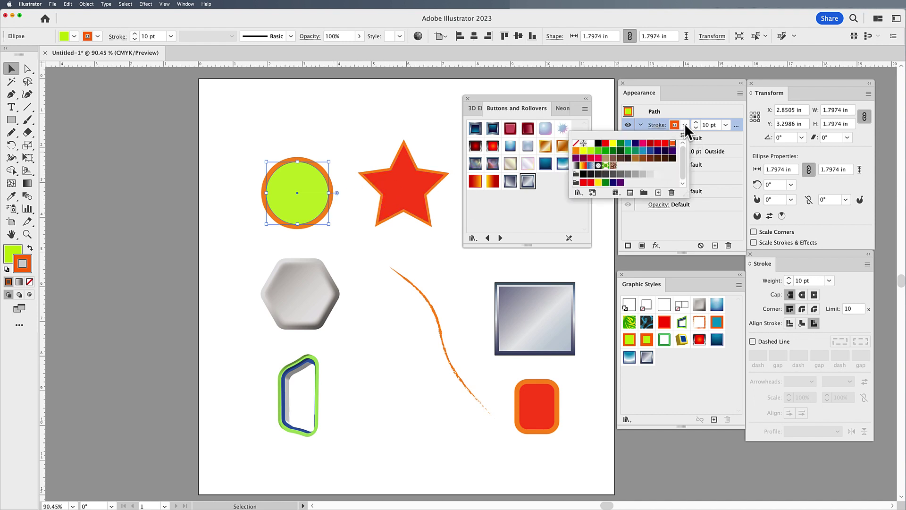
pyautogui.click(651, 143)
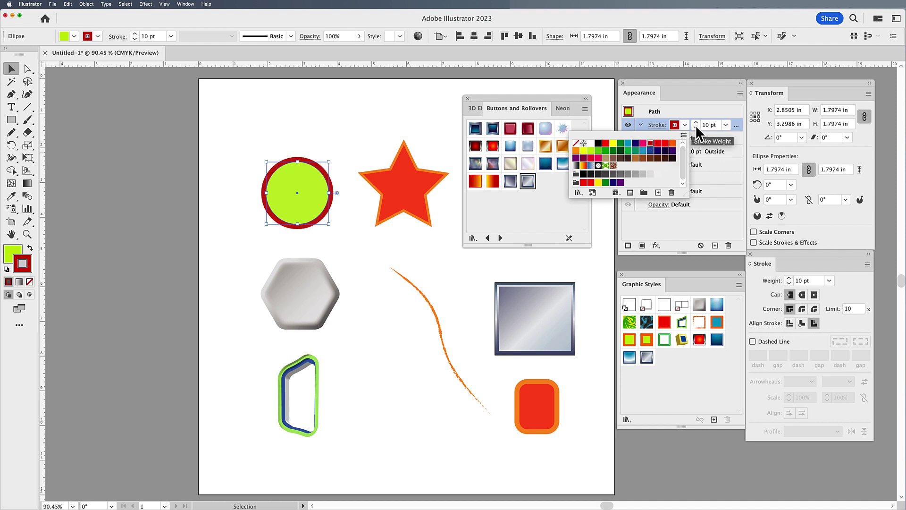
# Set the weight of the circle's dark red stroke to 5 pt and deselect the circle
pyautogui.click(695, 127)
pyautogui.click(696, 127)
pyautogui.click(695, 128)
pyautogui.click(695, 128)
pyautogui.click(696, 128)
pyautogui.click(695, 128)
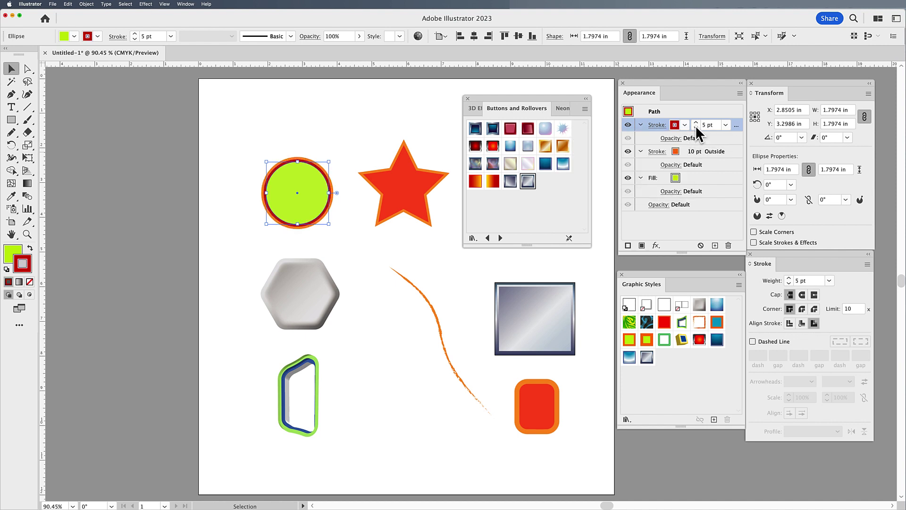
pyautogui.click(402, 121)
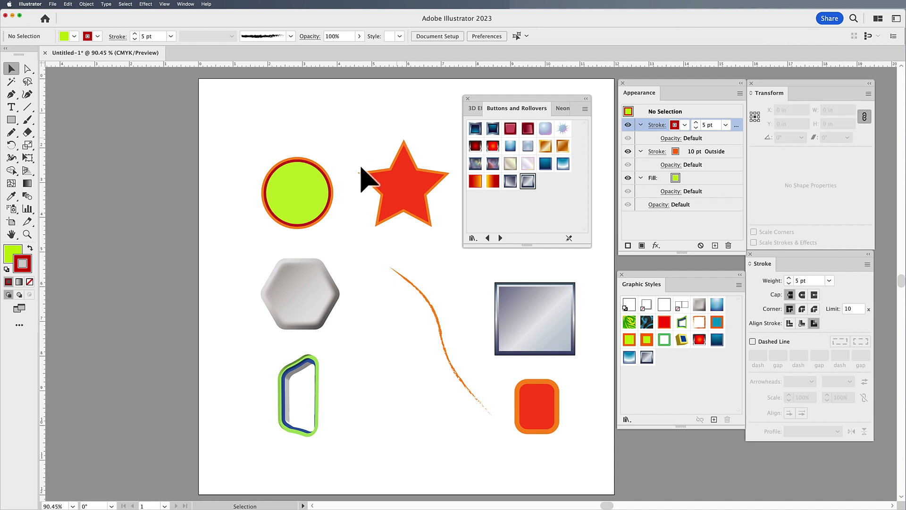
# Set the weight of the circle's dark red stroke to 9 pt
pyautogui.click(331, 197)
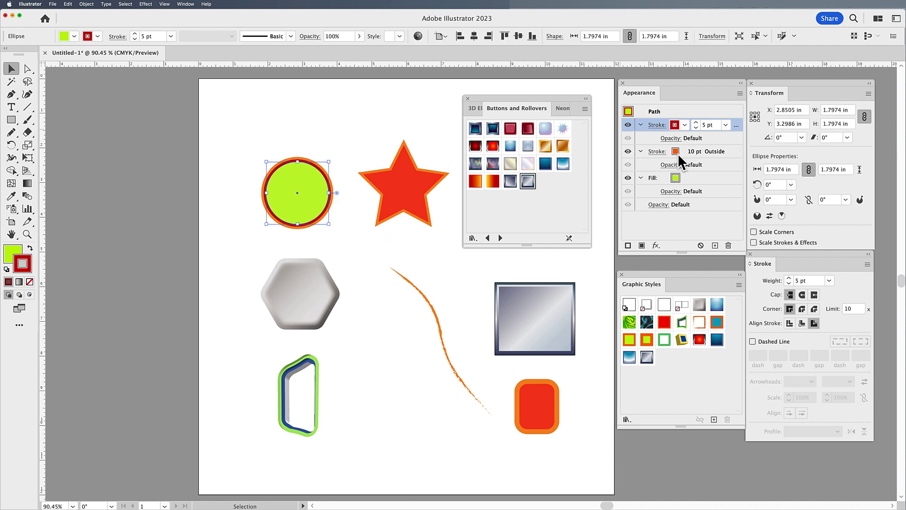
pyautogui.click(687, 125)
pyautogui.click(695, 121)
pyautogui.click(695, 120)
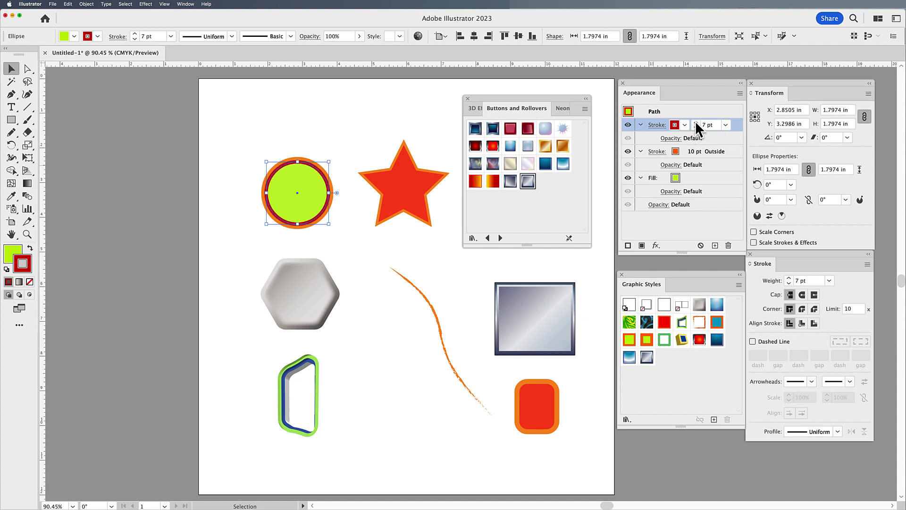
pyautogui.click(695, 120)
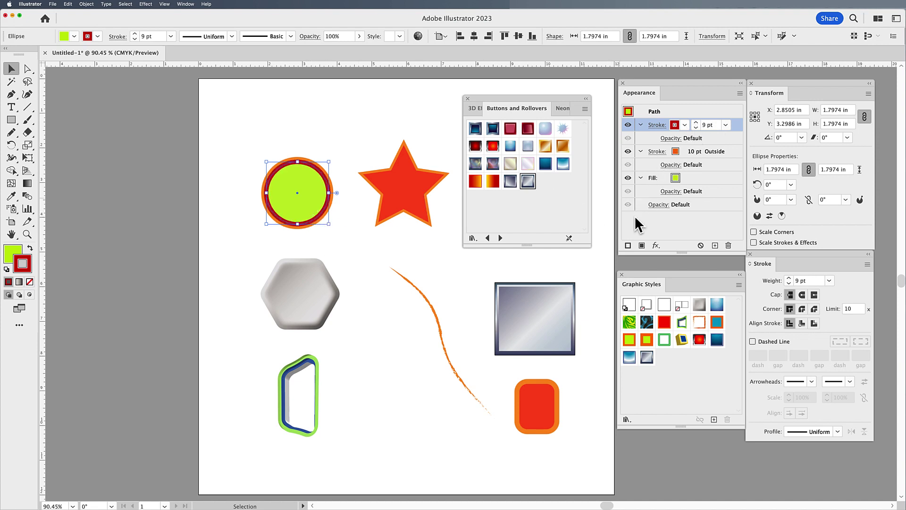
# Add a third stroke on top of the circle's dark red stroke and color it yellow
pyautogui.click(627, 245)
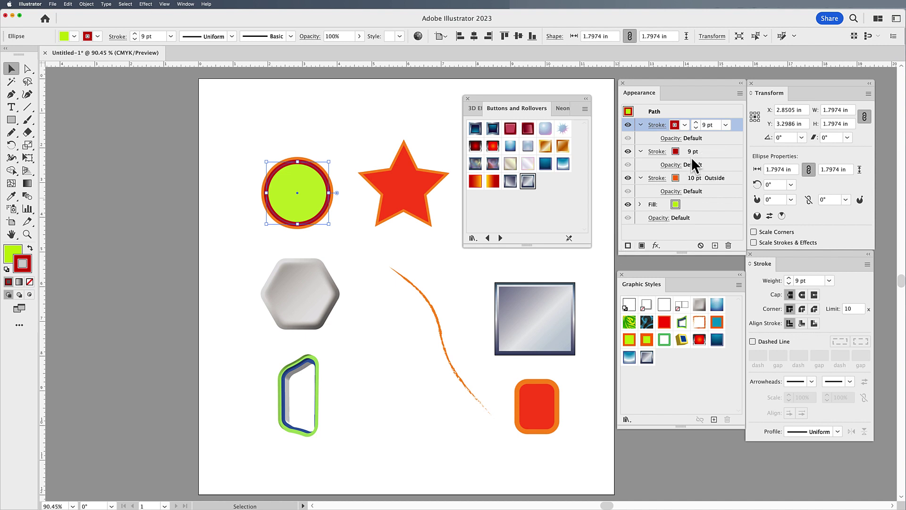
pyautogui.click(708, 149)
pyautogui.click(712, 127)
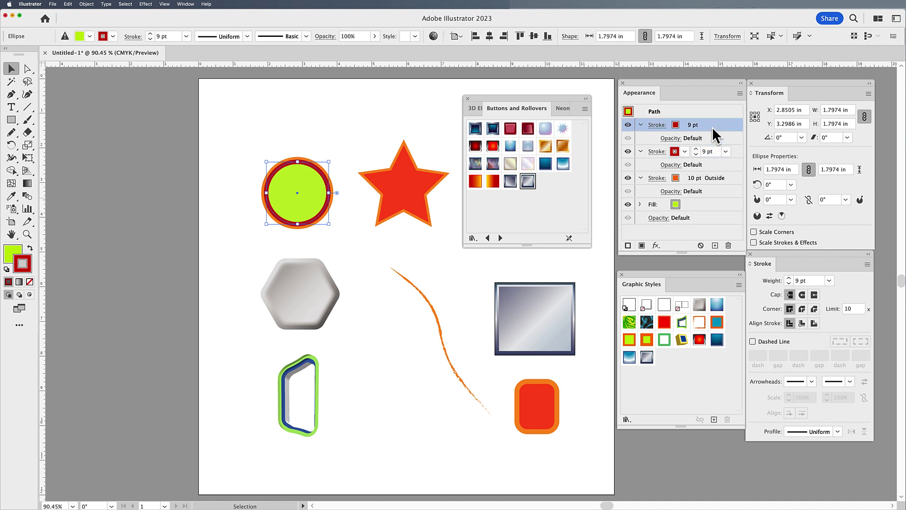
pyautogui.click(683, 125)
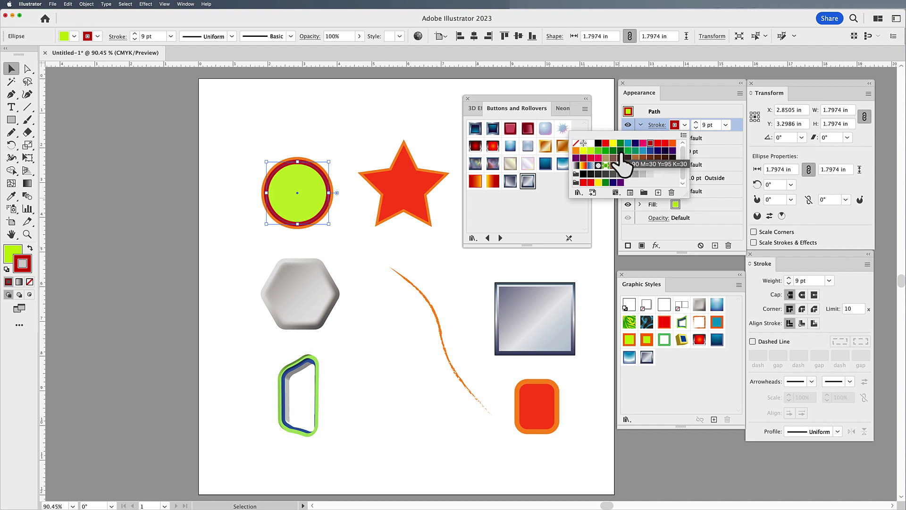
pyautogui.click(584, 150)
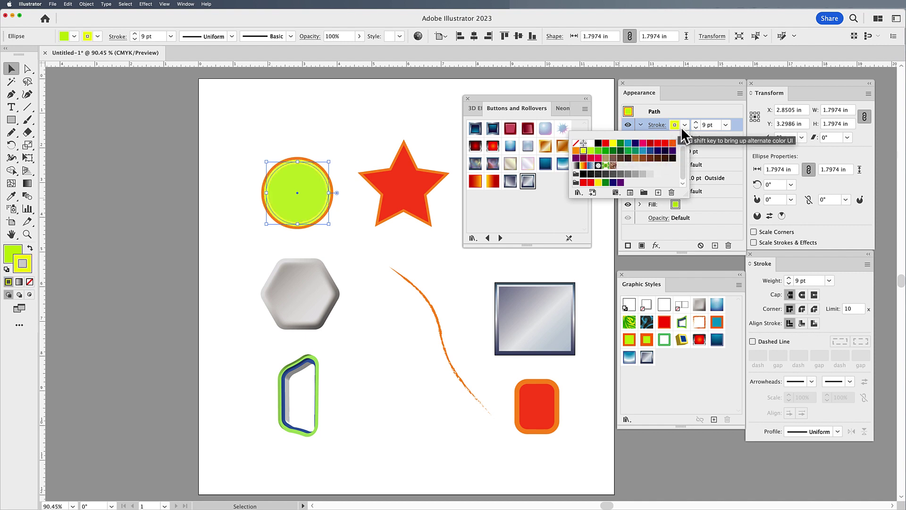
# Set the weight of the circle's yellow stroke to 4 pt
pyautogui.click(695, 127)
pyautogui.click(695, 127)
pyautogui.click(695, 127)
pyautogui.click(695, 127)
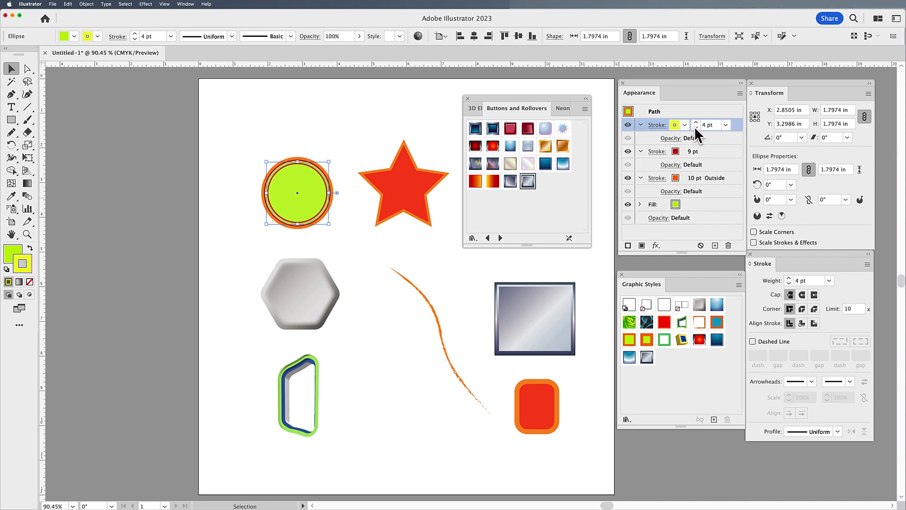
pyautogui.click(694, 127)
pyautogui.click(695, 127)
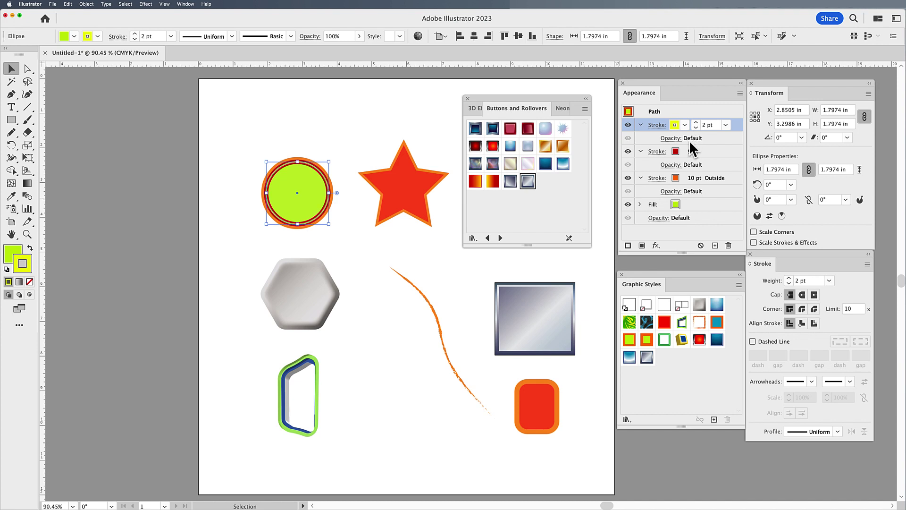
pyautogui.click(695, 122)
pyautogui.click(695, 122)
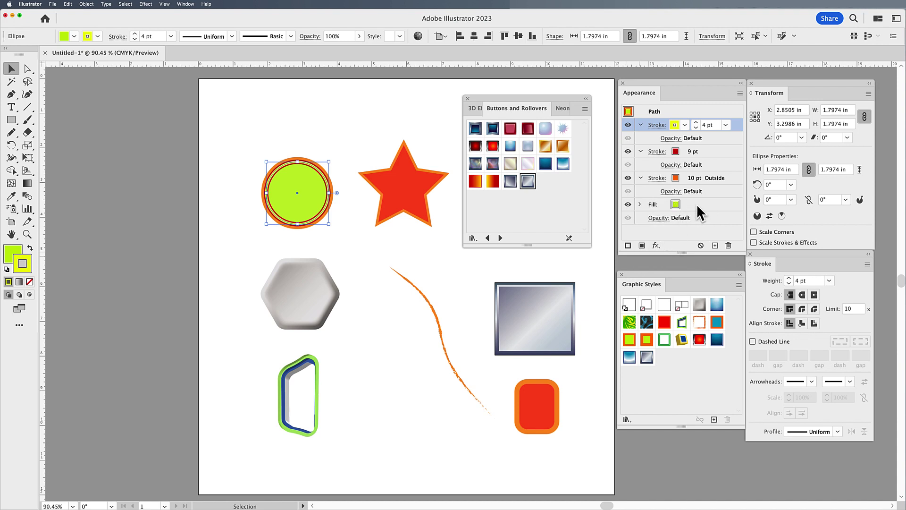
# Add a second fill to the circle and move it below the strokes, directly above the original fill
pyautogui.click(641, 245)
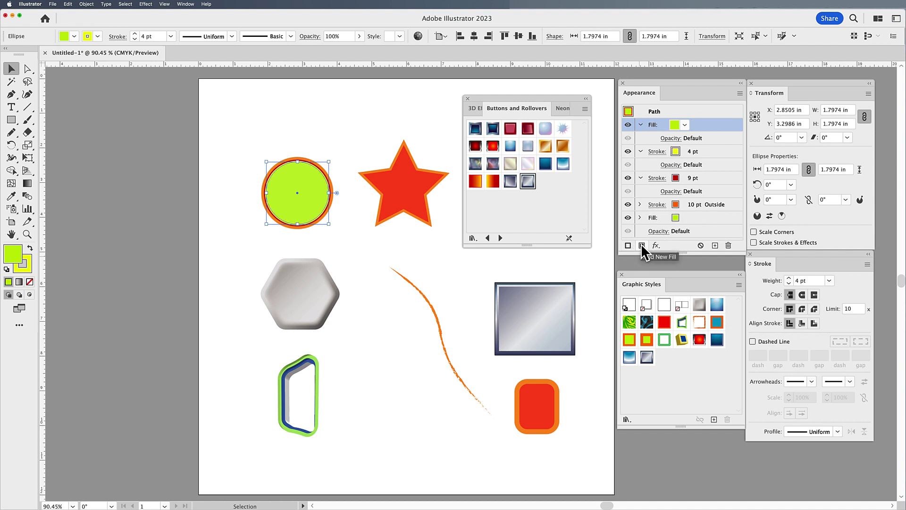
pyautogui.moveTo(675, 254); pyautogui.dragTo(676, 266)
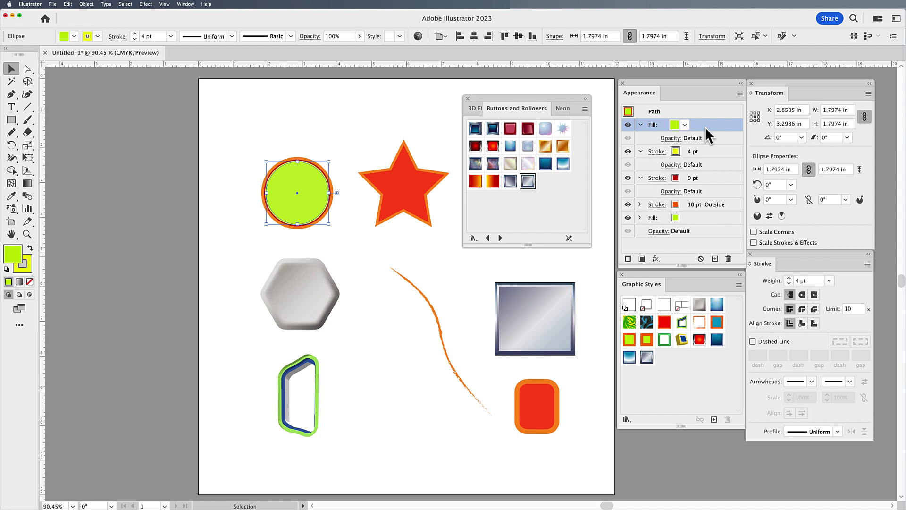
pyautogui.moveTo(708, 127)
pyautogui.mouseDown()
pyautogui.moveTo(717, 208)
pyautogui.moveTo(710, 205)
pyautogui.mouseUp()
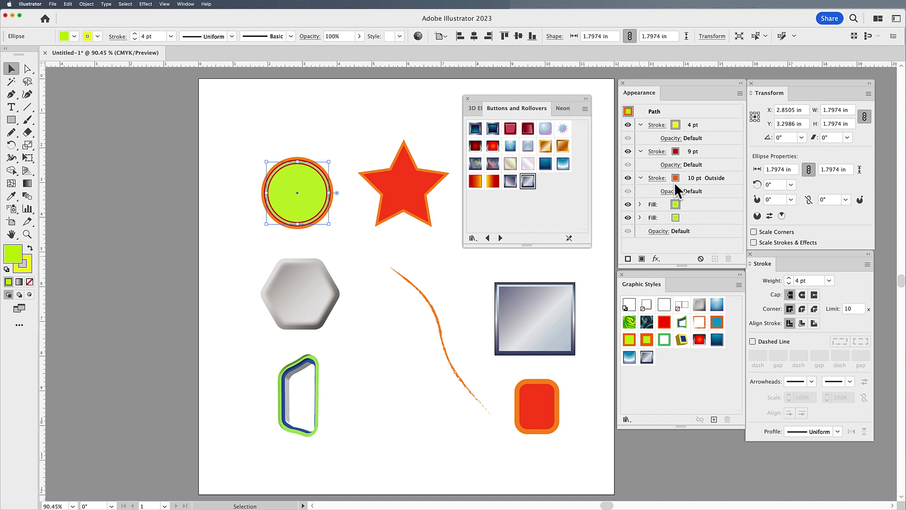
# Expand both of the circle's fills and color the upper one red
pyautogui.click(640, 217)
pyautogui.click(640, 204)
pyautogui.scroll(-1, 715, 195)
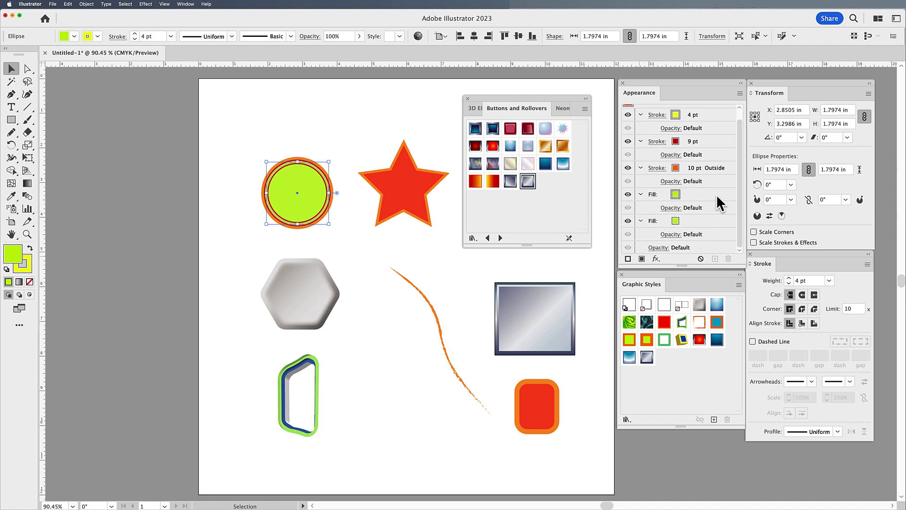
pyautogui.click(677, 194)
pyautogui.click(683, 194)
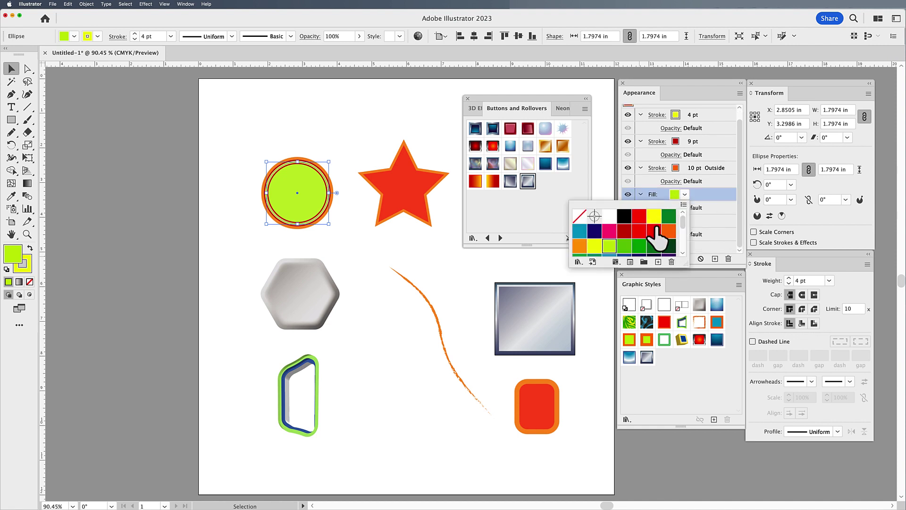
pyautogui.scroll(-6, 608, 238)
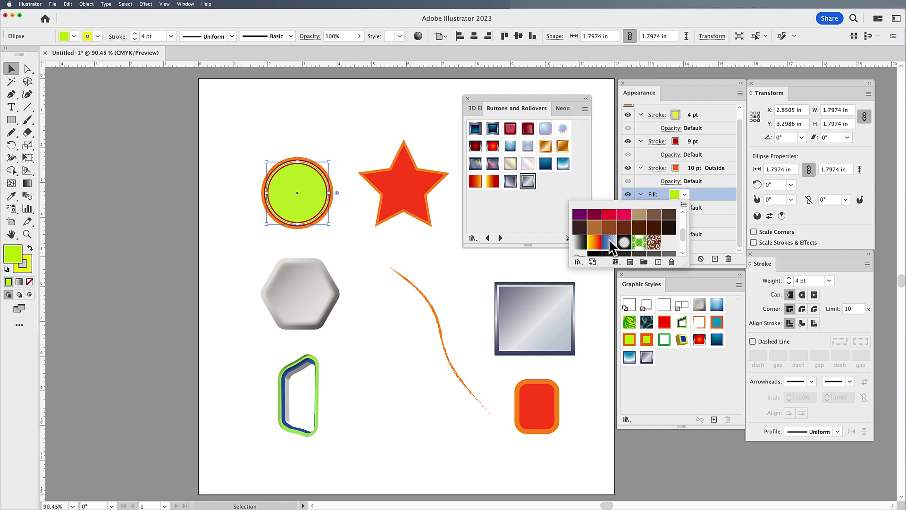
pyautogui.scroll(-1, 609, 238)
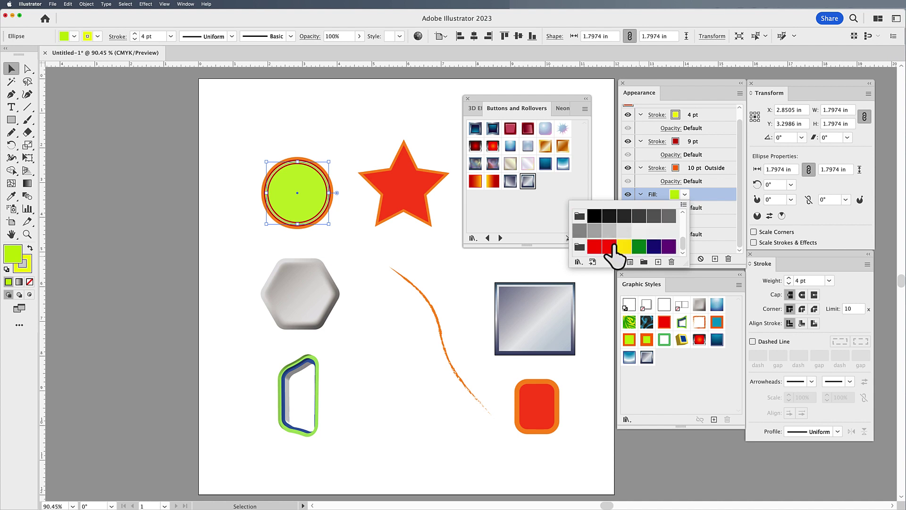
pyautogui.click(609, 245)
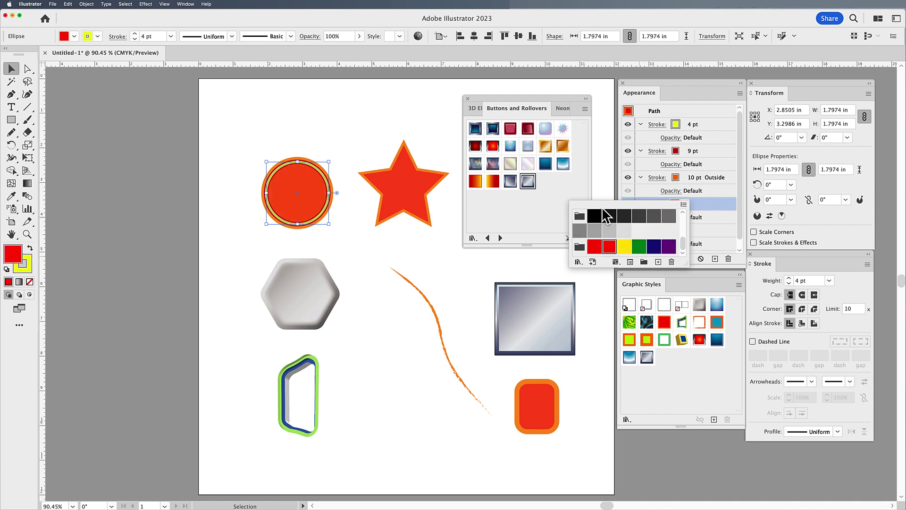
pyautogui.click(721, 209)
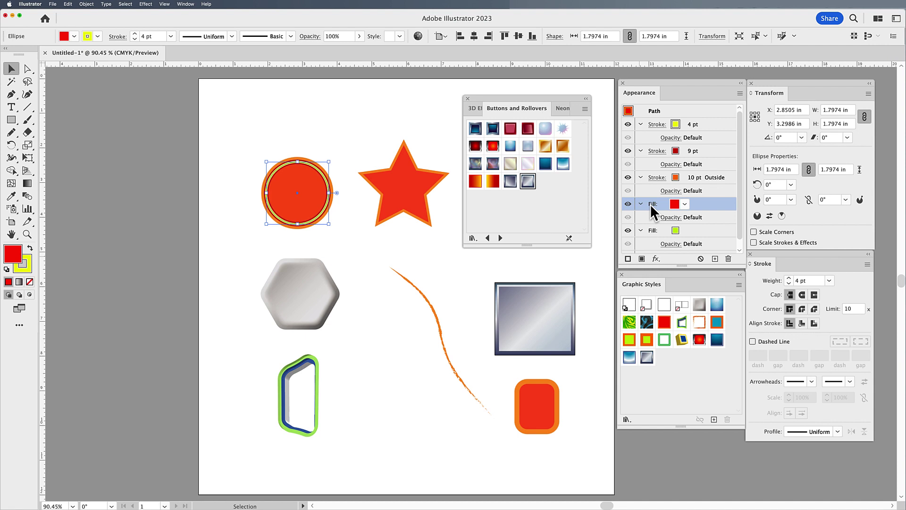
# Apply a Transform effect to the circle's red fill, scaling it 75% horizontally and vertically, and deselect the circle
pyautogui.click(146, 5)
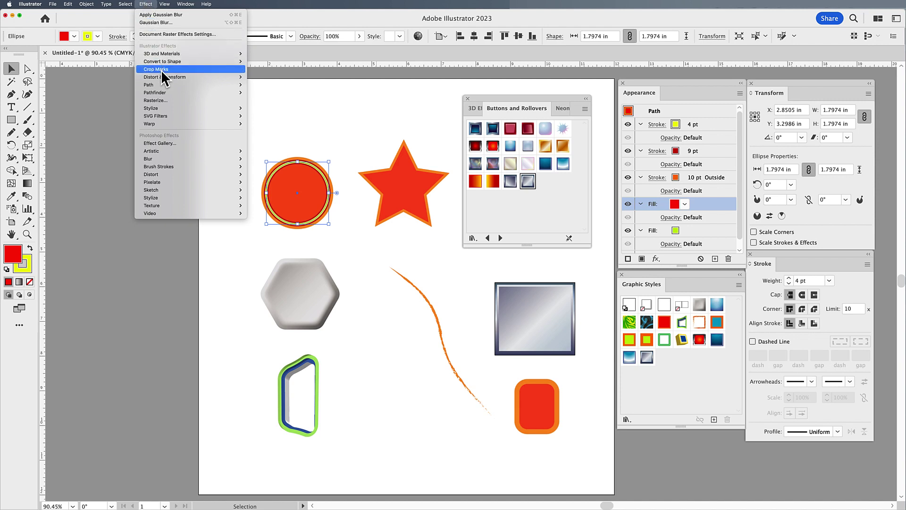
pyautogui.moveTo(163, 74)
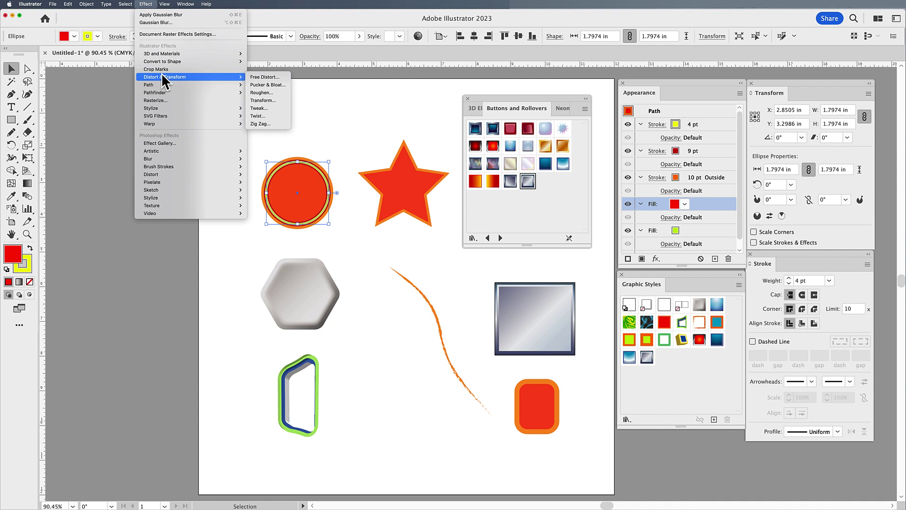
pyautogui.click(268, 100)
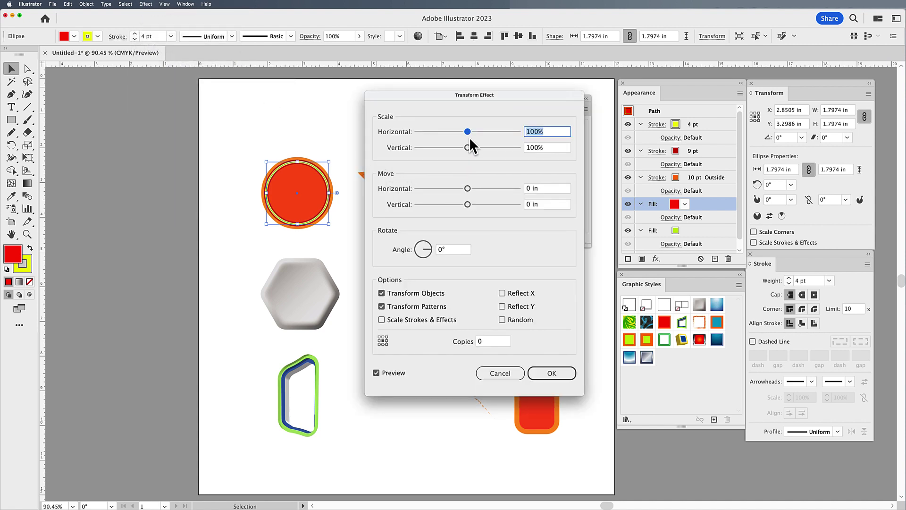
pyautogui.moveTo(468, 131); pyautogui.dragTo(454, 147)
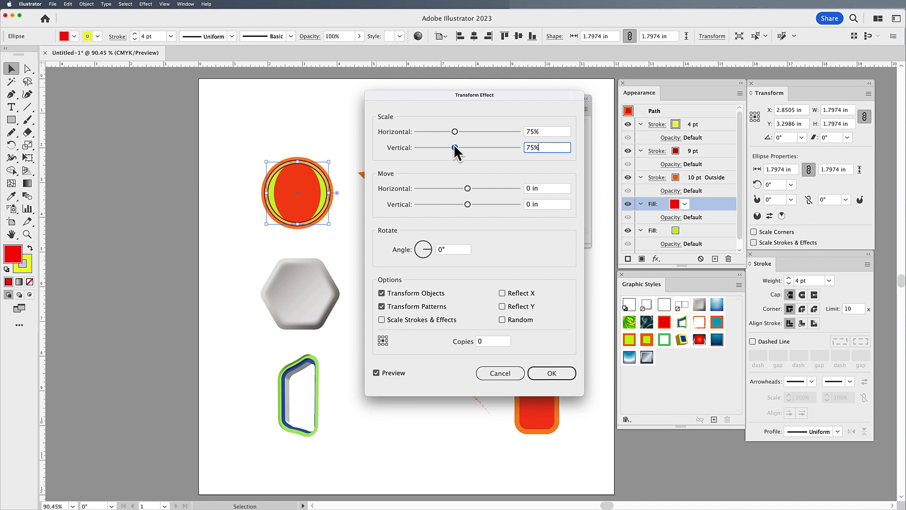
pyautogui.moveTo(454, 146); pyautogui.dragTo(455, 145)
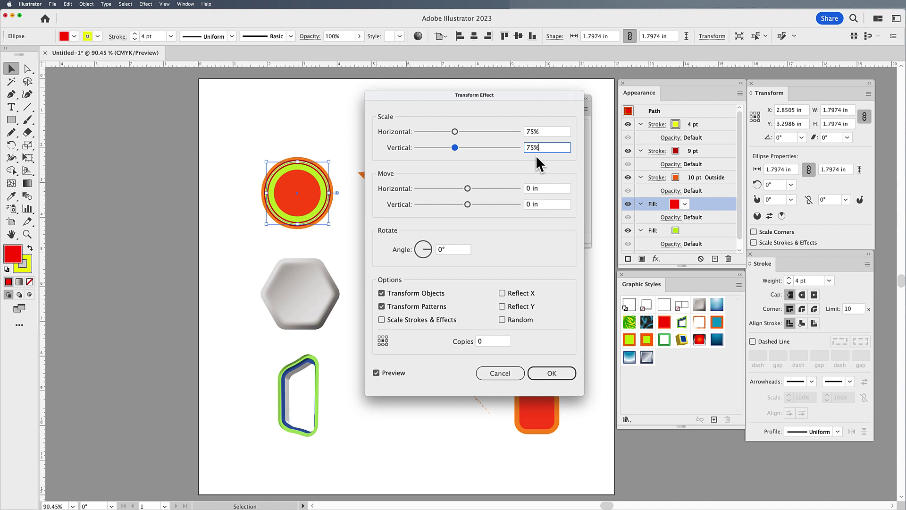
pyautogui.click(560, 373)
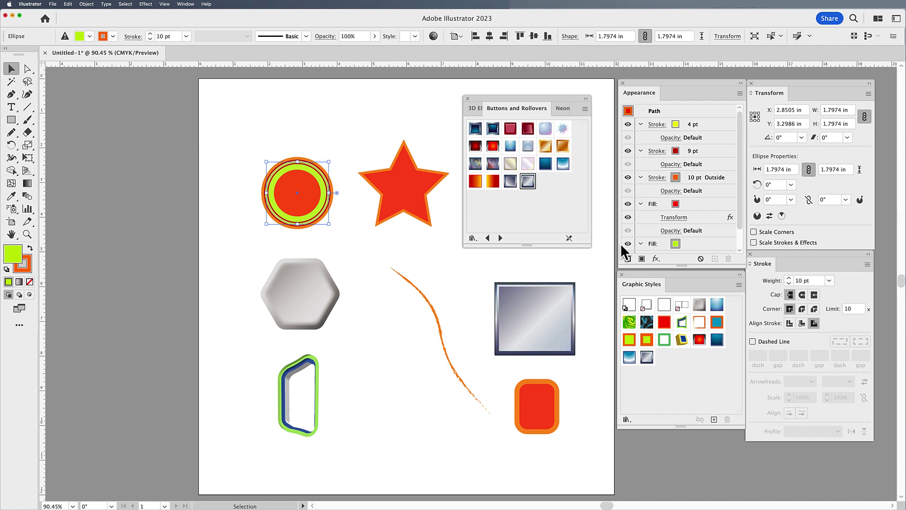
pyautogui.scroll(-2, 695, 220)
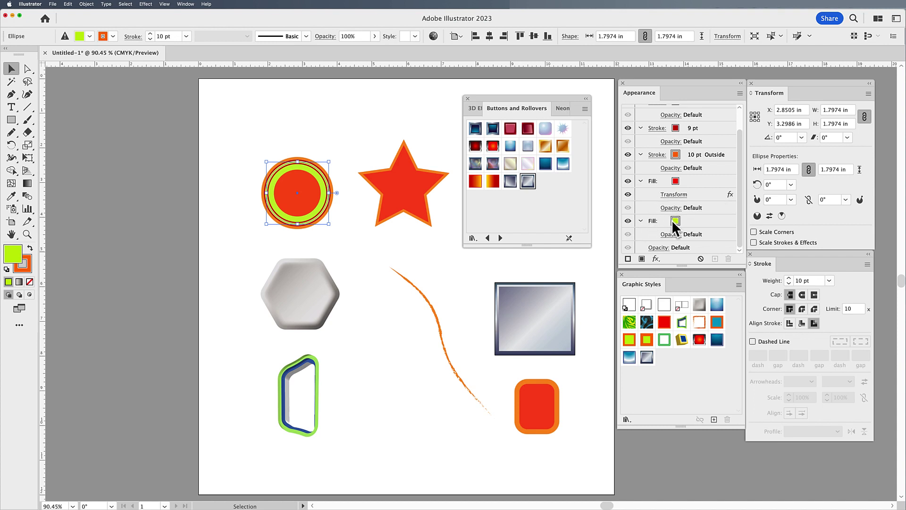
pyautogui.click(478, 266)
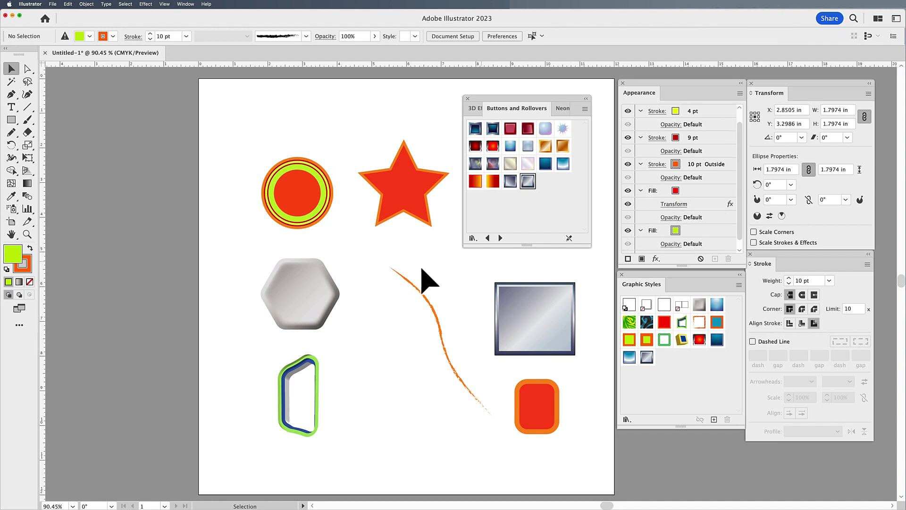
# Save the circle's multi-stroke, two-fill appearance as a new graphic style and deselect everything
pyautogui.click(294, 196)
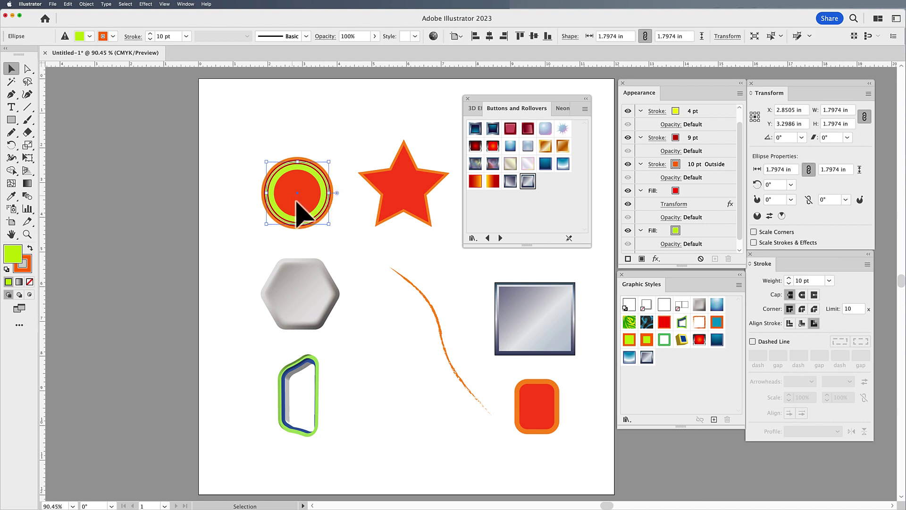
pyautogui.moveTo(296, 205); pyautogui.dragTo(672, 368)
pyautogui.click(404, 334)
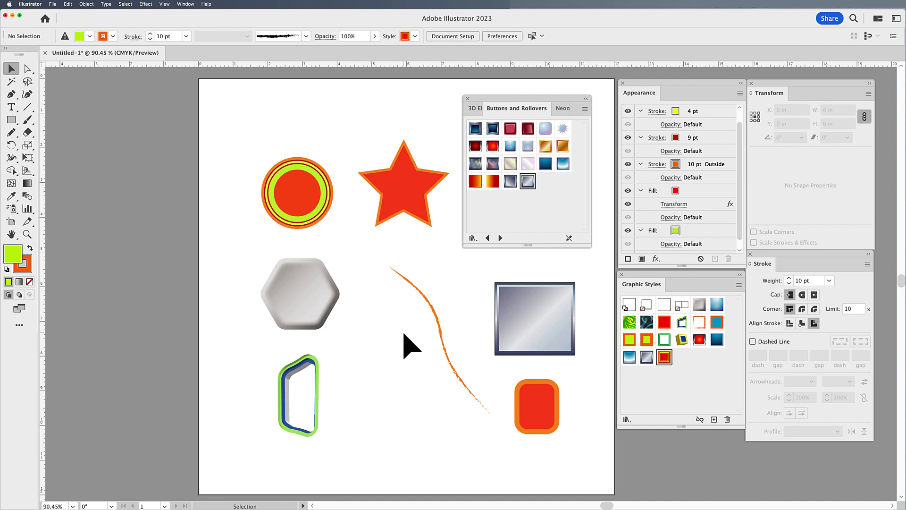
# Apply the newly saved circle style to the gray hexagon and the red star, and deselect
pyautogui.click(277, 282)
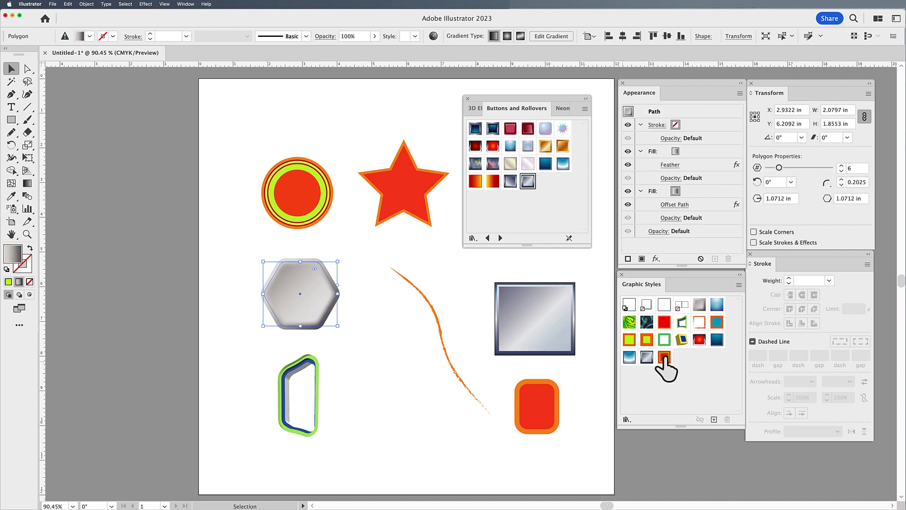
pyautogui.click(664, 357)
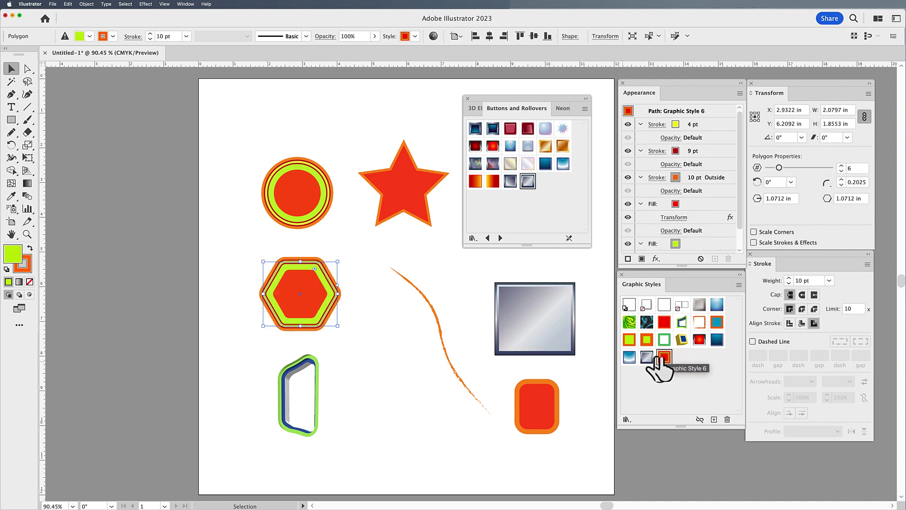
pyautogui.click(399, 212)
pyautogui.click(664, 357)
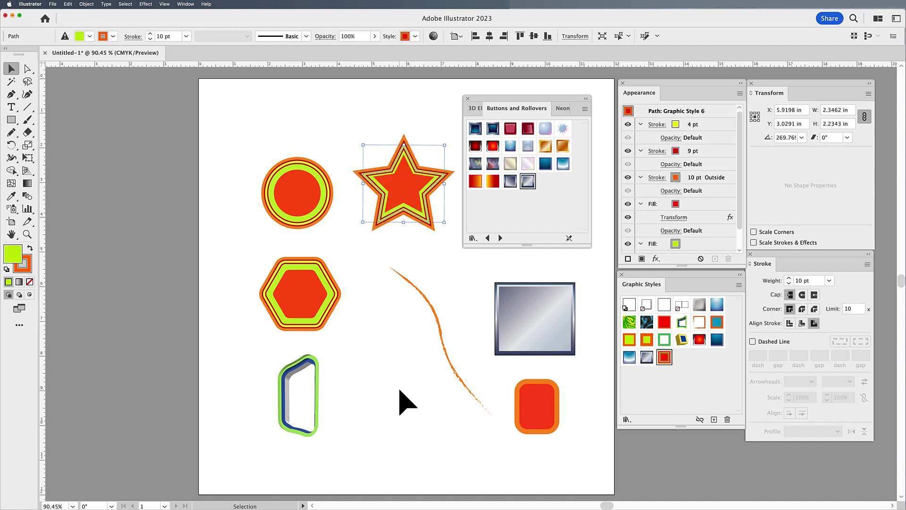
pyautogui.click(404, 401)
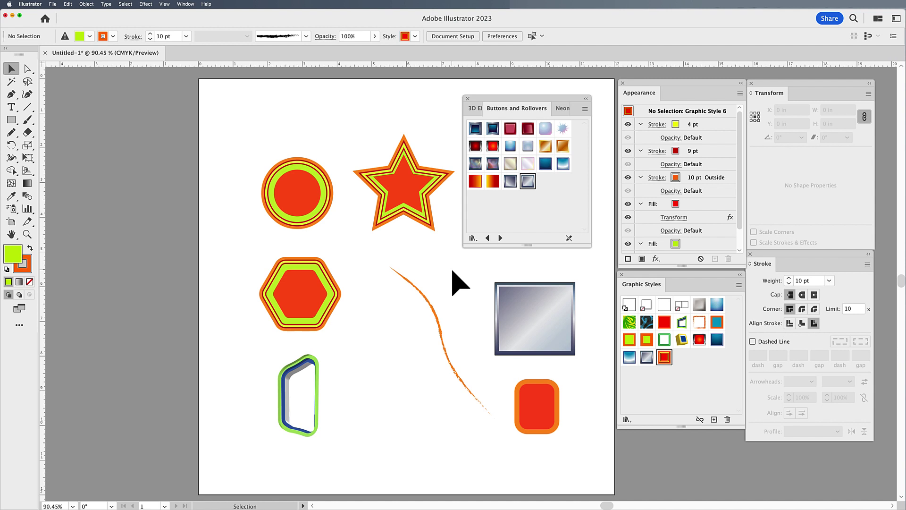
pyautogui.click(541, 421)
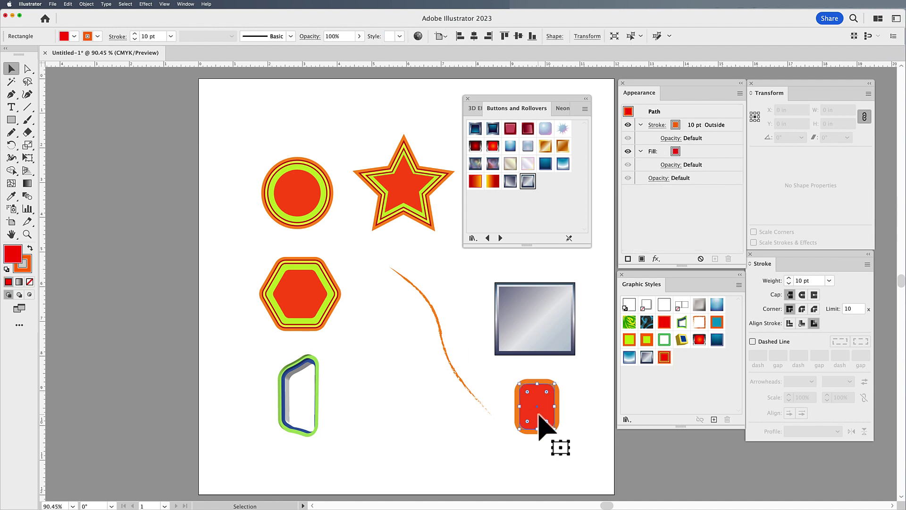
pyautogui.click(435, 383)
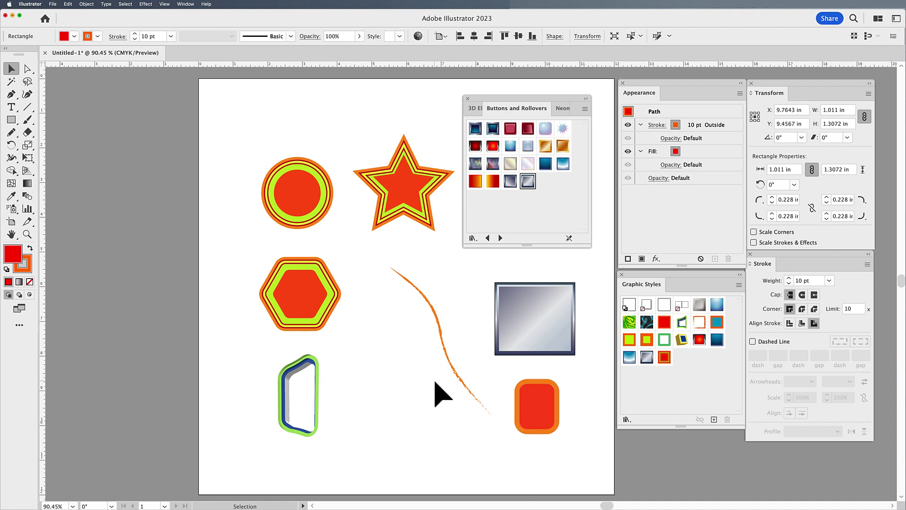